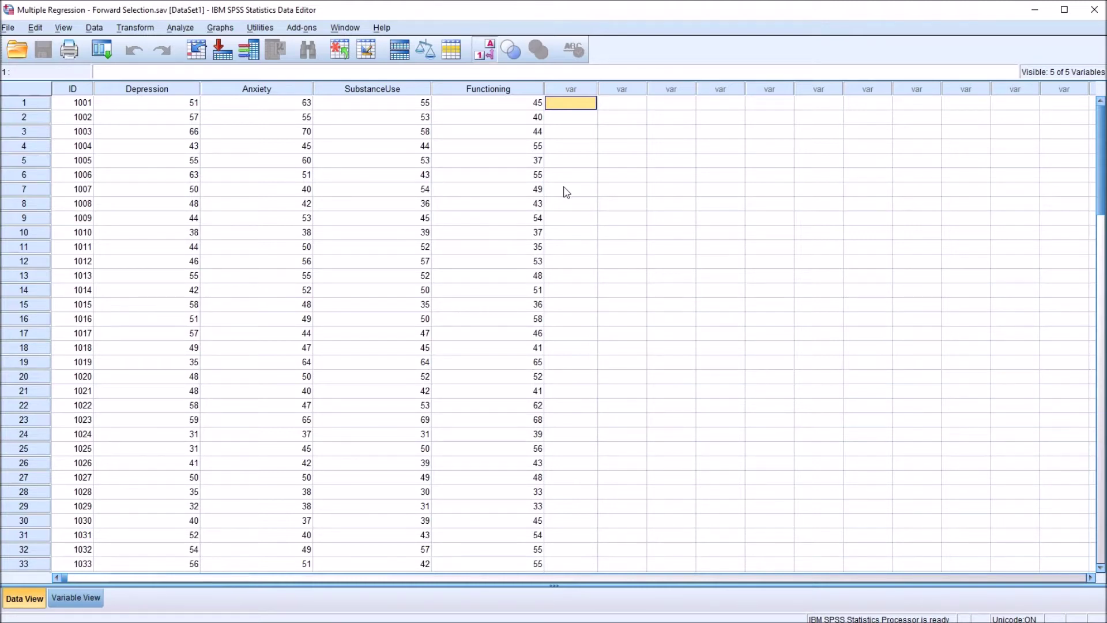
Step: Examine the Depression, Anxiety and SubstanceUse columns as predictors and the Functioning column as the outcome
{"action": "left_click", "coordinate": [147, 92]}
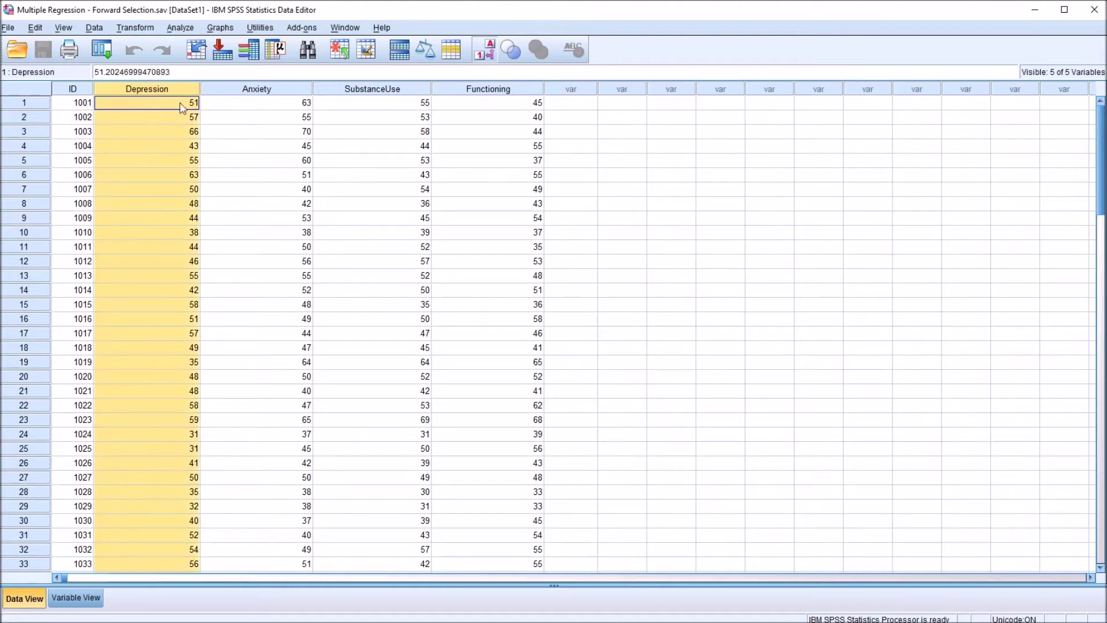
{"action": "left_click", "coordinate": [233, 91]}
{"action": "left_click", "coordinate": [351, 93]}
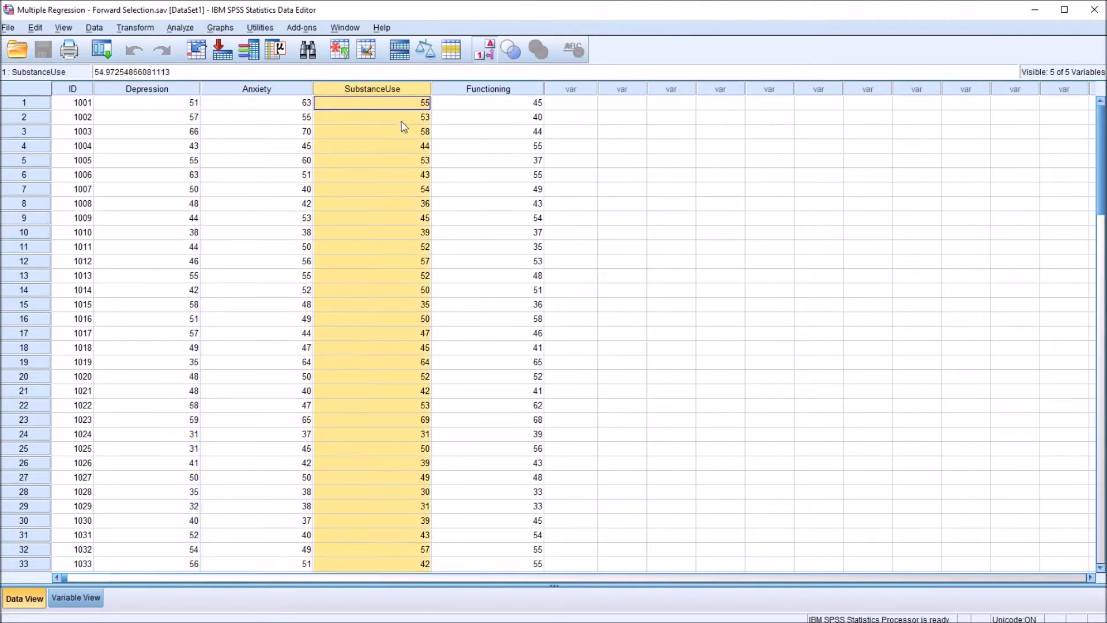
{"action": "left_click", "coordinate": [115, 91]}
{"action": "left_click", "coordinate": [240, 93]}
{"action": "left_click", "coordinate": [353, 94]}
{"action": "left_click", "coordinate": [474, 94]}
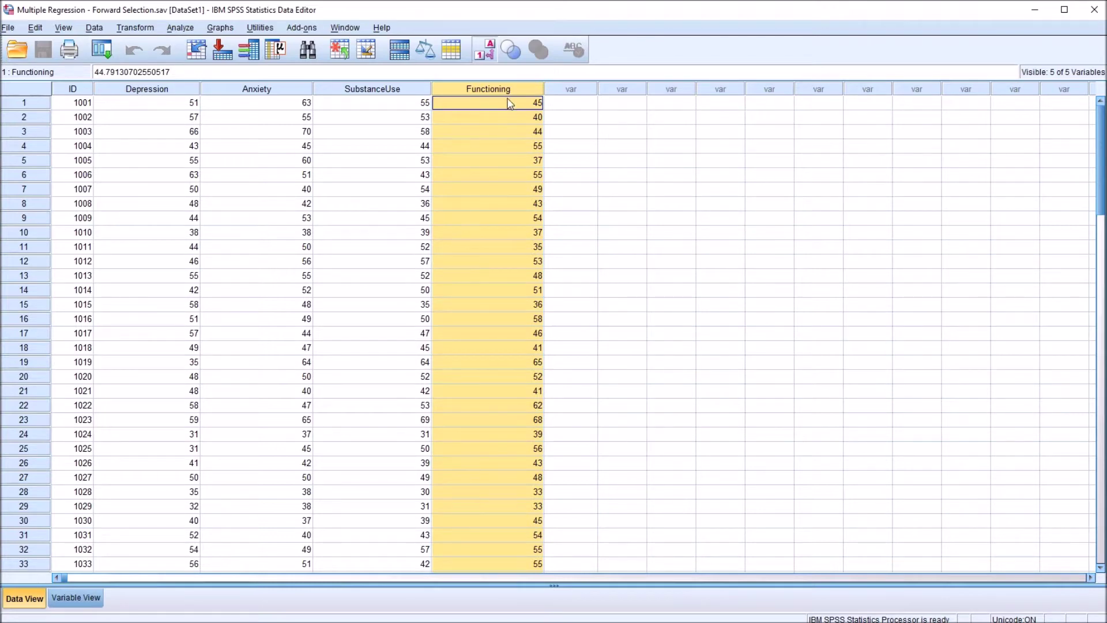
{"action": "left_click", "coordinate": [564, 105]}
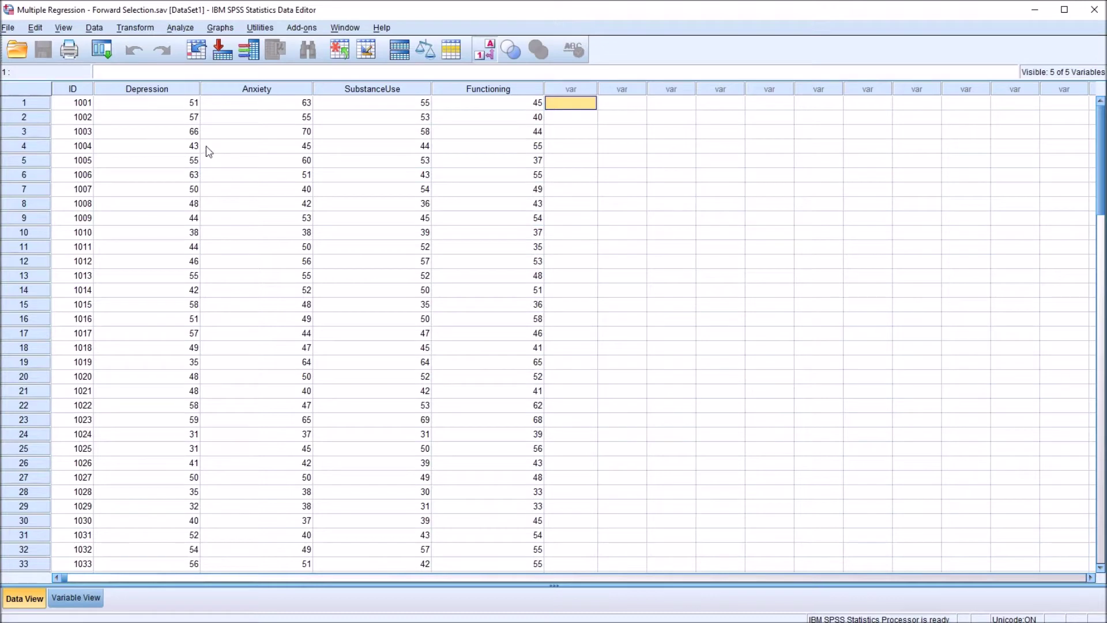
{"action": "left_click", "coordinate": [152, 94]}
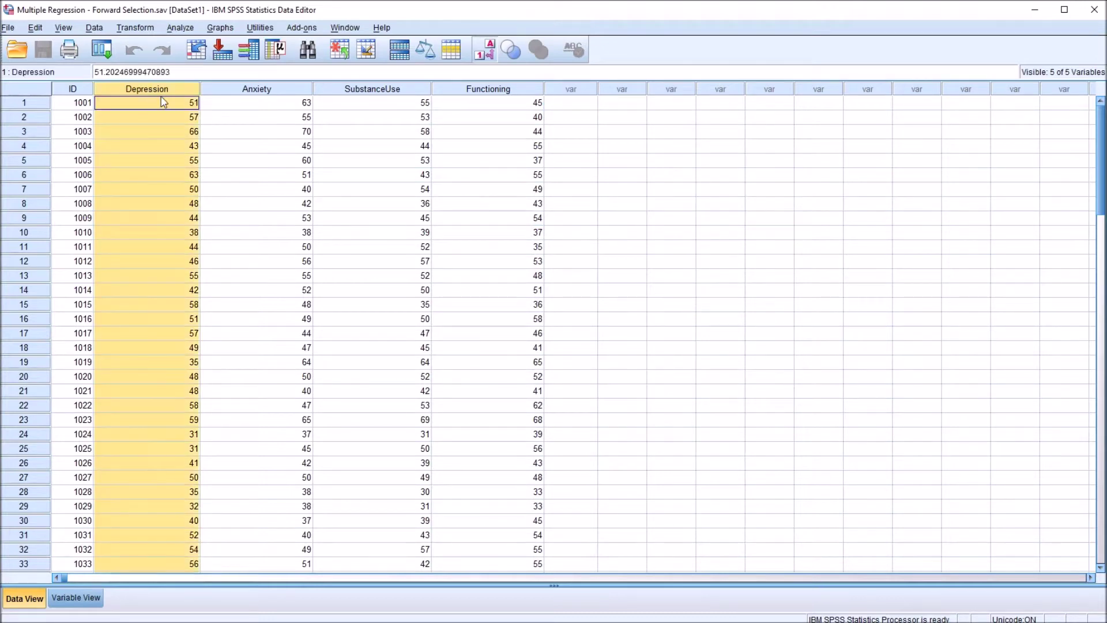
{"action": "left_click", "coordinate": [245, 94]}
{"action": "left_click", "coordinate": [361, 93]}
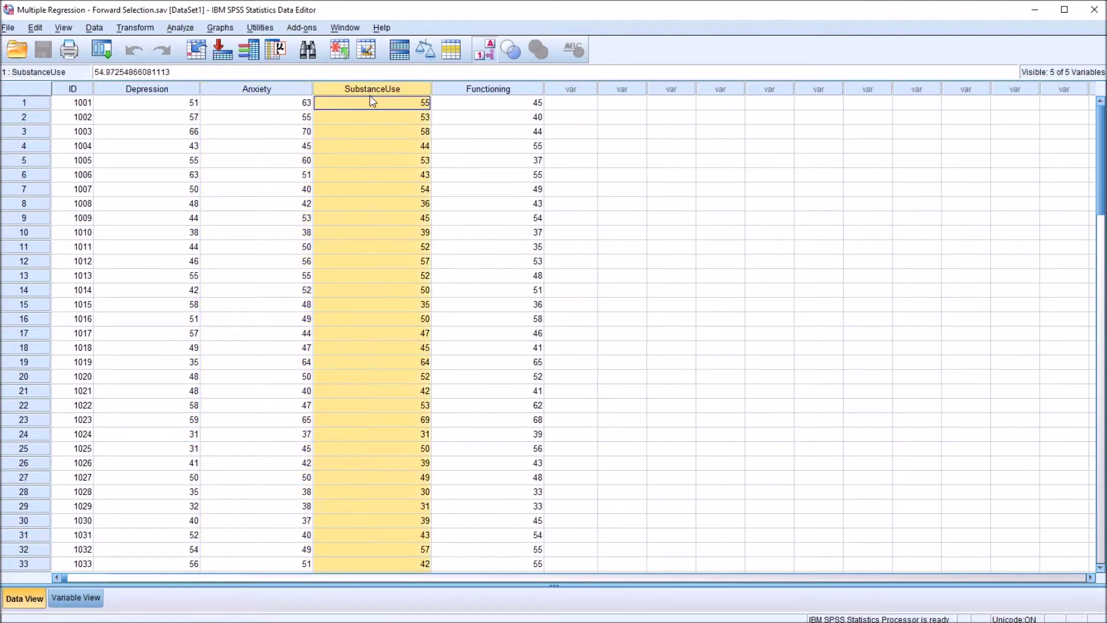
{"action": "left_click", "coordinate": [174, 110]}
{"action": "left_click", "coordinate": [230, 110]}
{"action": "left_click", "coordinate": [326, 109]}
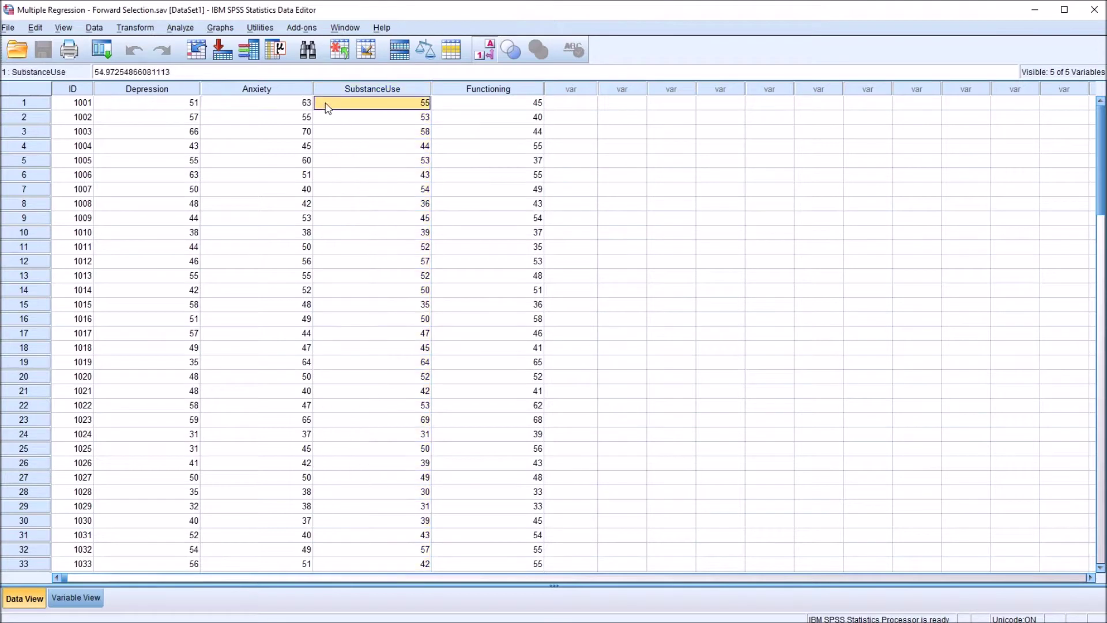
{"action": "left_click", "coordinate": [477, 109]}
{"action": "left_click", "coordinate": [495, 91]}
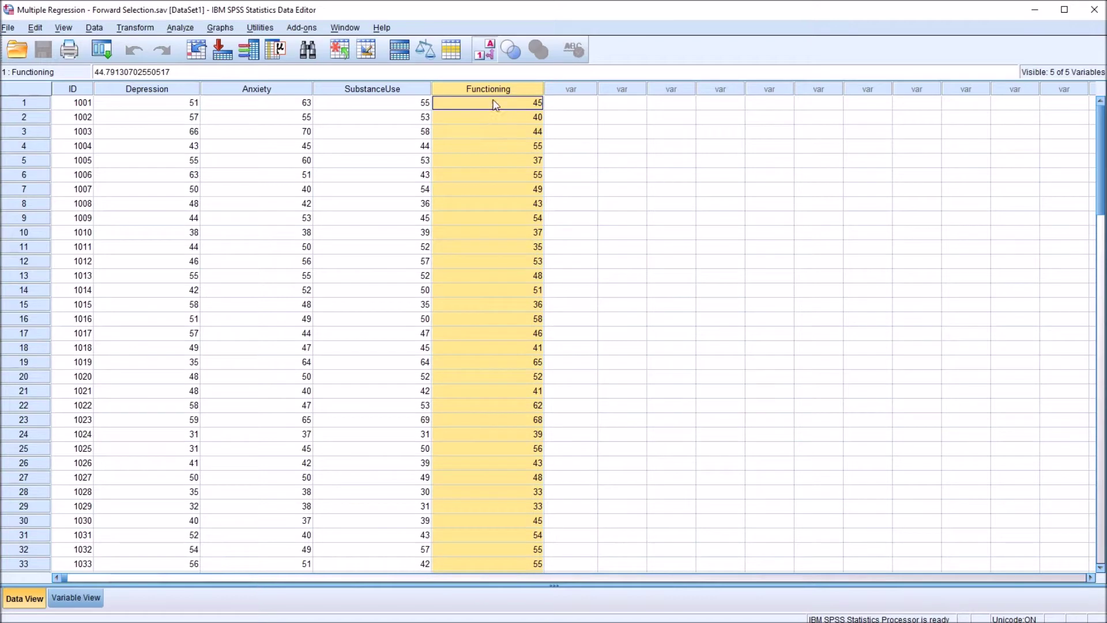
{"action": "left_click", "coordinate": [487, 104]}
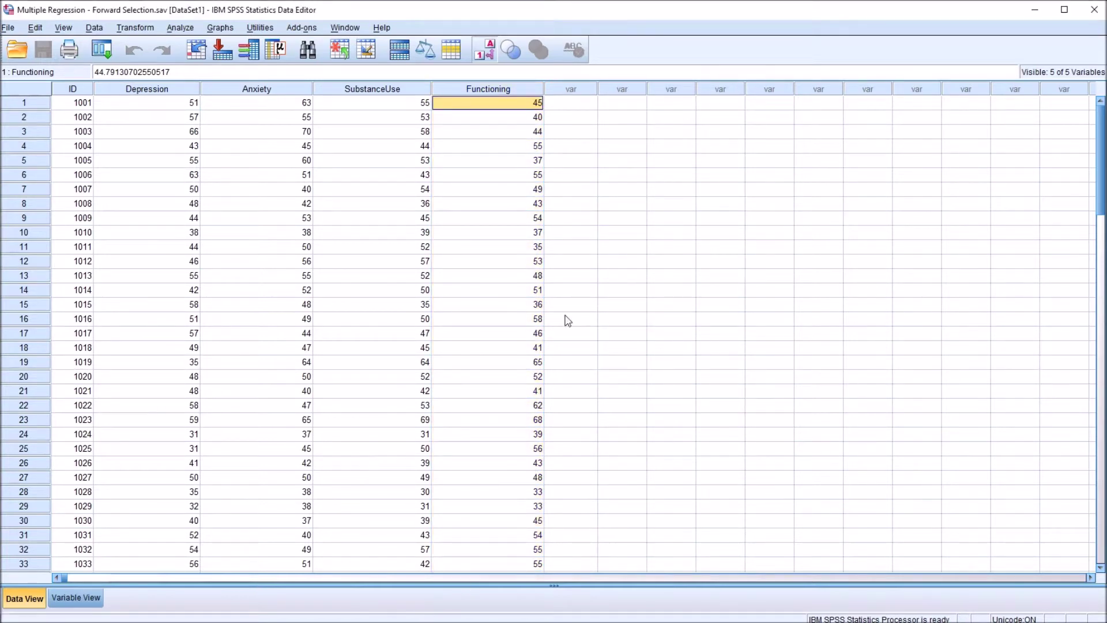
{"action": "left_click", "coordinate": [569, 105]}
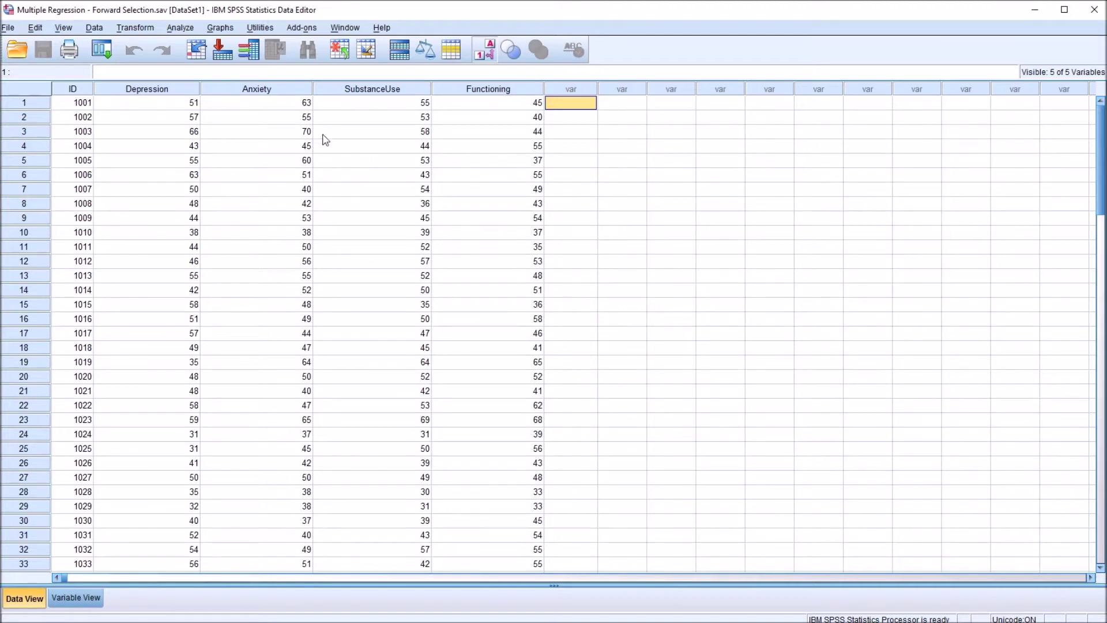
Step: Start a linear regression analysis with Functioning as the dependent variable
{"action": "left_click", "coordinate": [178, 28]}
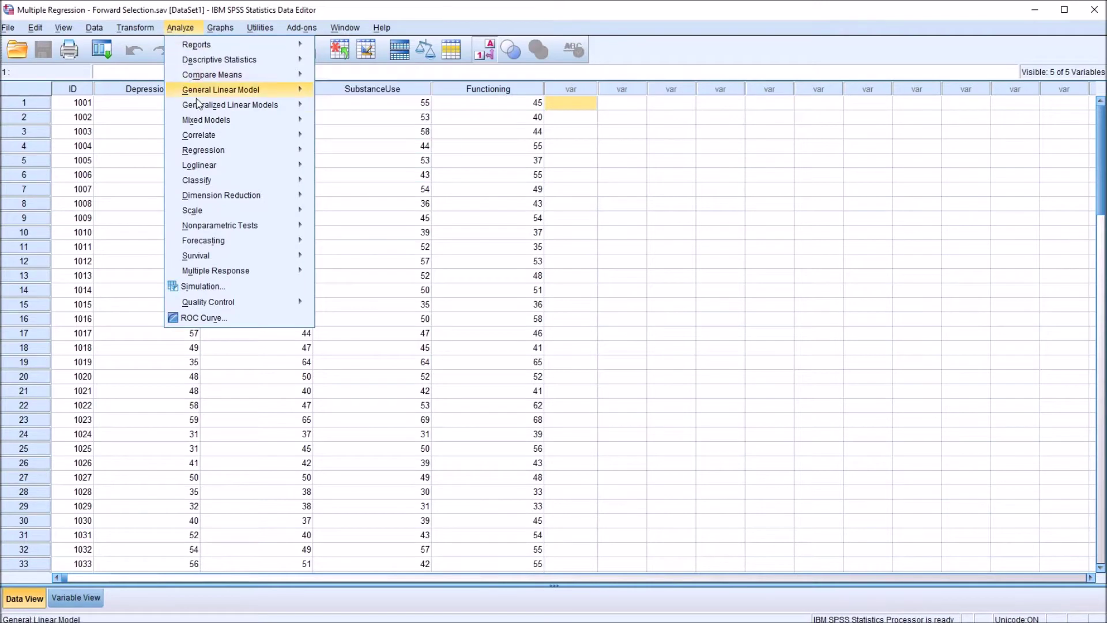
{"action": "mouse_move", "coordinate": [227, 136]}
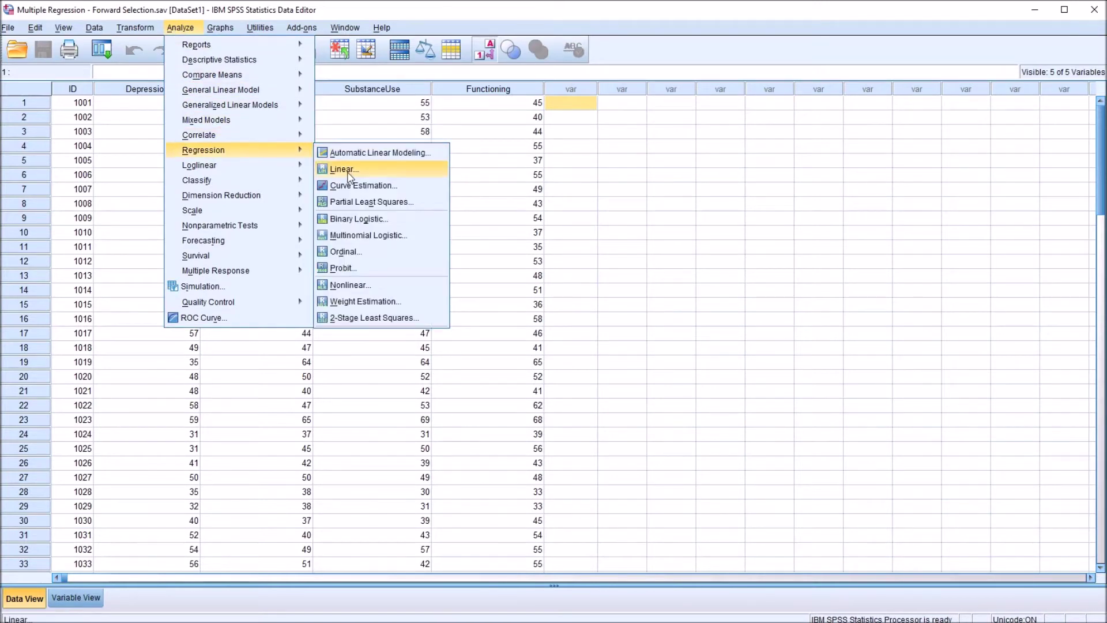
{"action": "left_click", "coordinate": [348, 173]}
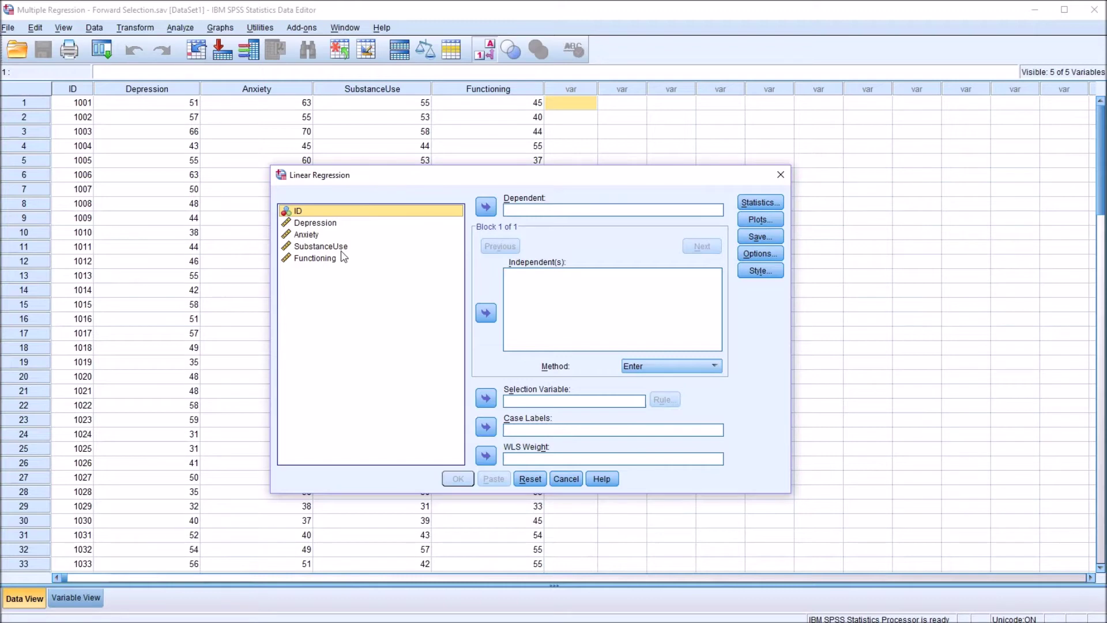
{"action": "left_click_drag", "start_coordinate": [314, 258], "coordinate": [522, 212]}
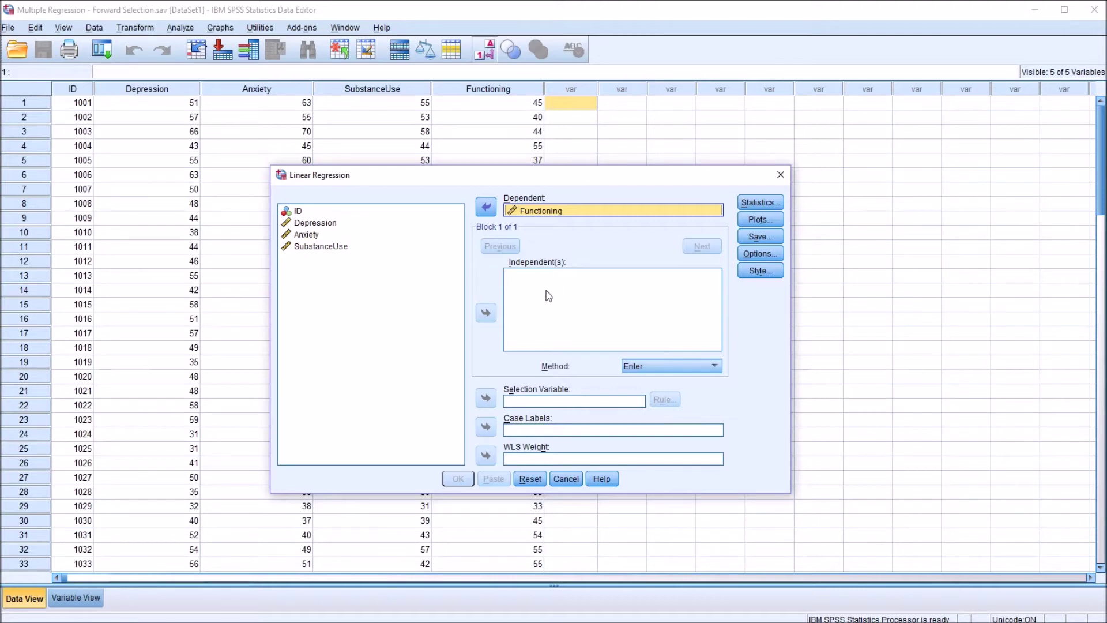
Step: Add Depression, Anxiety and SubstanceUse together as the independent variables of the regression
{"action": "left_click", "coordinate": [306, 225]}
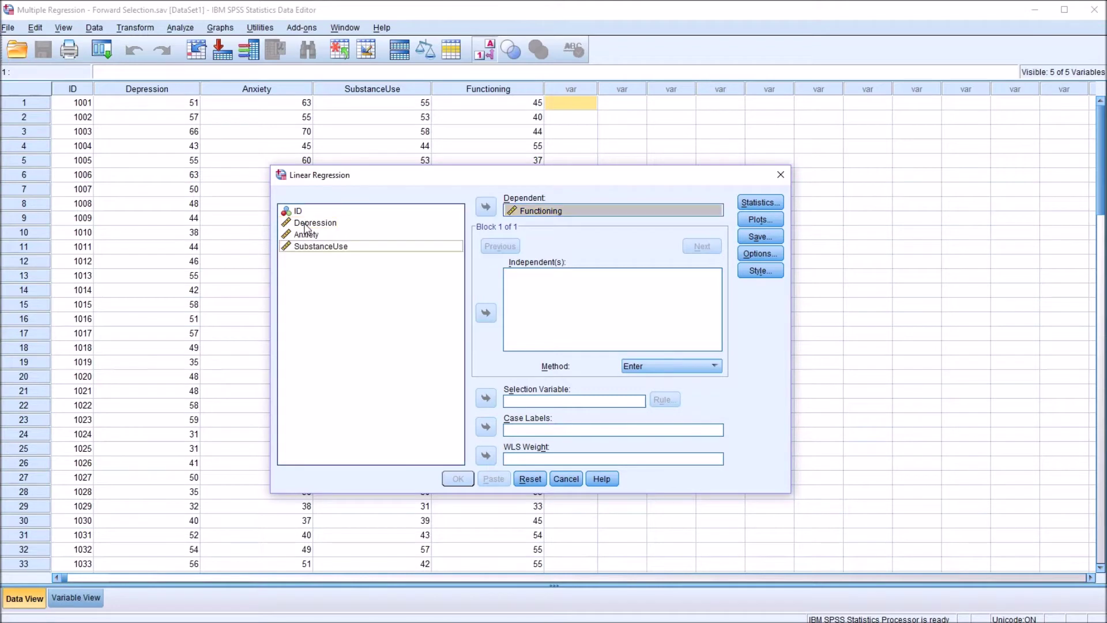
{"action": "left_click", "coordinate": [307, 235], "text": "shift"}
{"action": "left_click", "coordinate": [309, 248], "text": "shift"}
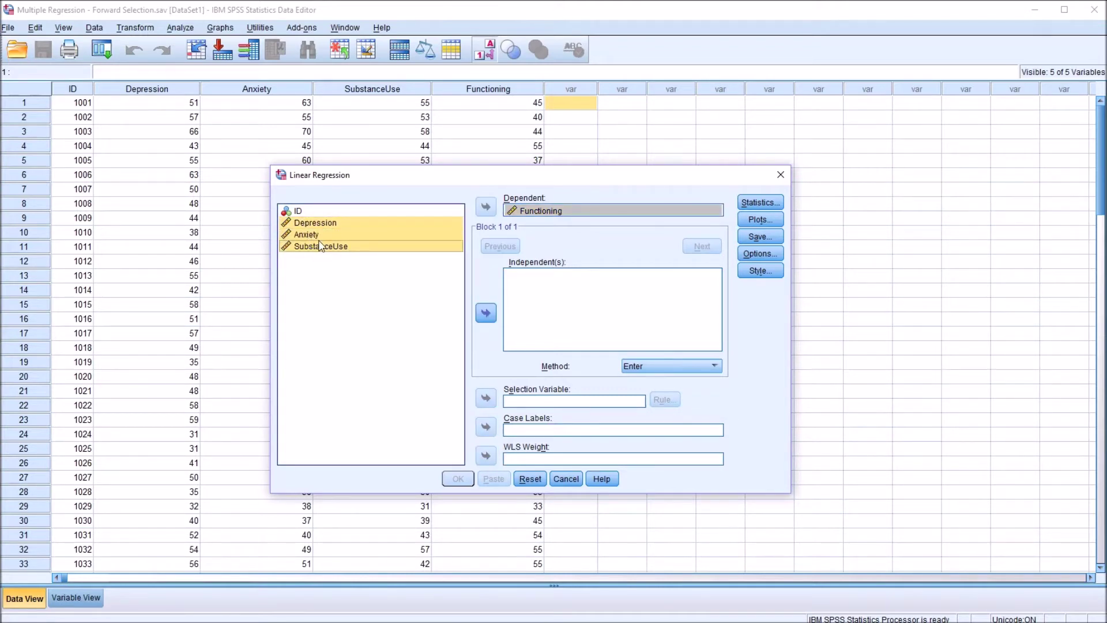
{"action": "left_click_drag", "start_coordinate": [312, 235], "coordinate": [536, 297]}
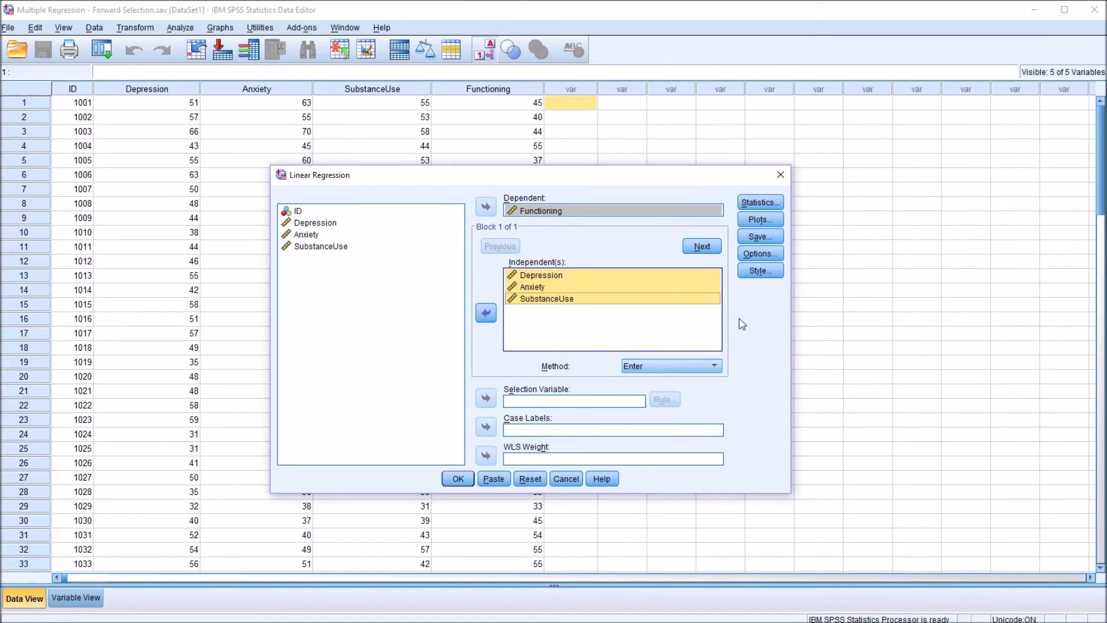
Step: Include R squared change and descriptives in the regression statistics
{"action": "left_click", "coordinate": [757, 202]}
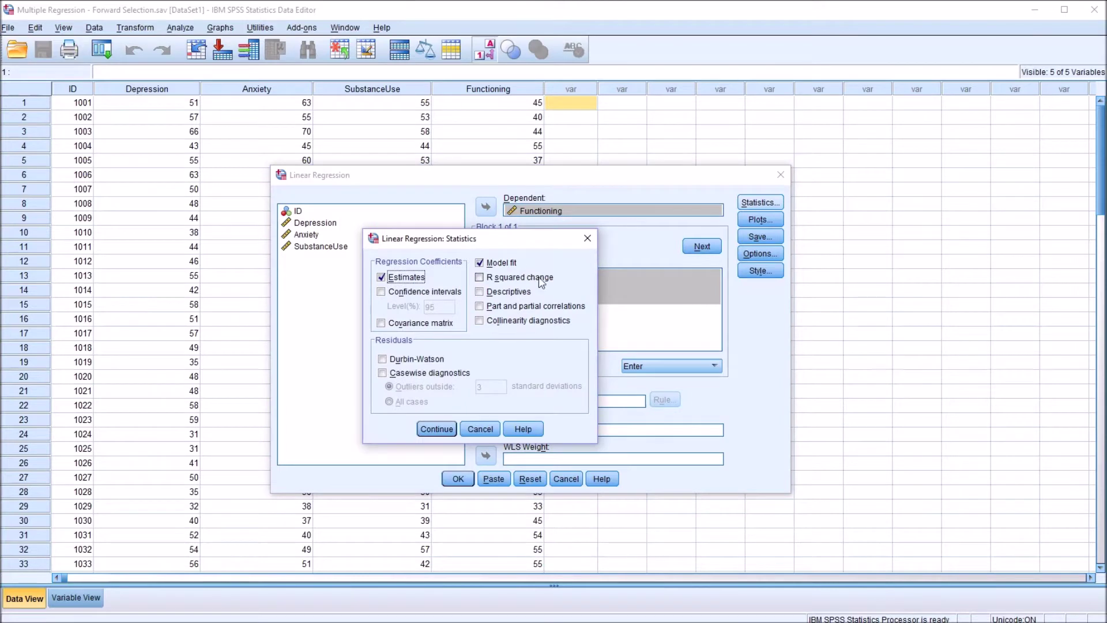
{"action": "left_click", "coordinate": [481, 279]}
{"action": "left_click", "coordinate": [481, 294]}
{"action": "left_click", "coordinate": [433, 429]}
Step: Review the regression's plot, save and stepping-criteria options without changing any of them
{"action": "left_click", "coordinate": [759, 222]}
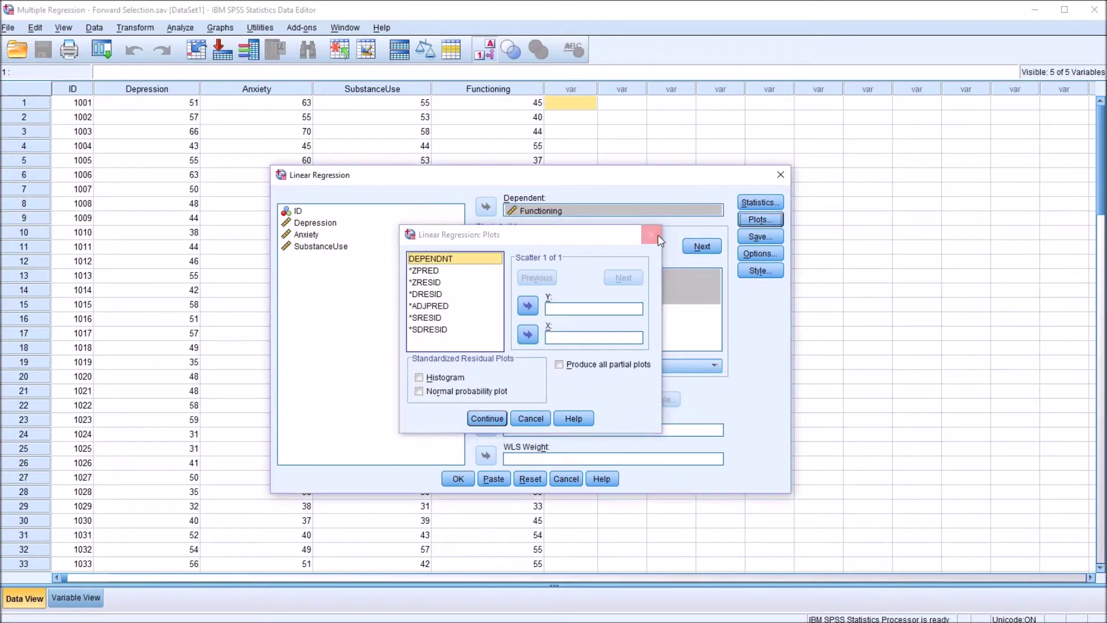
{"action": "left_click", "coordinate": [652, 235]}
{"action": "left_click", "coordinate": [759, 237]}
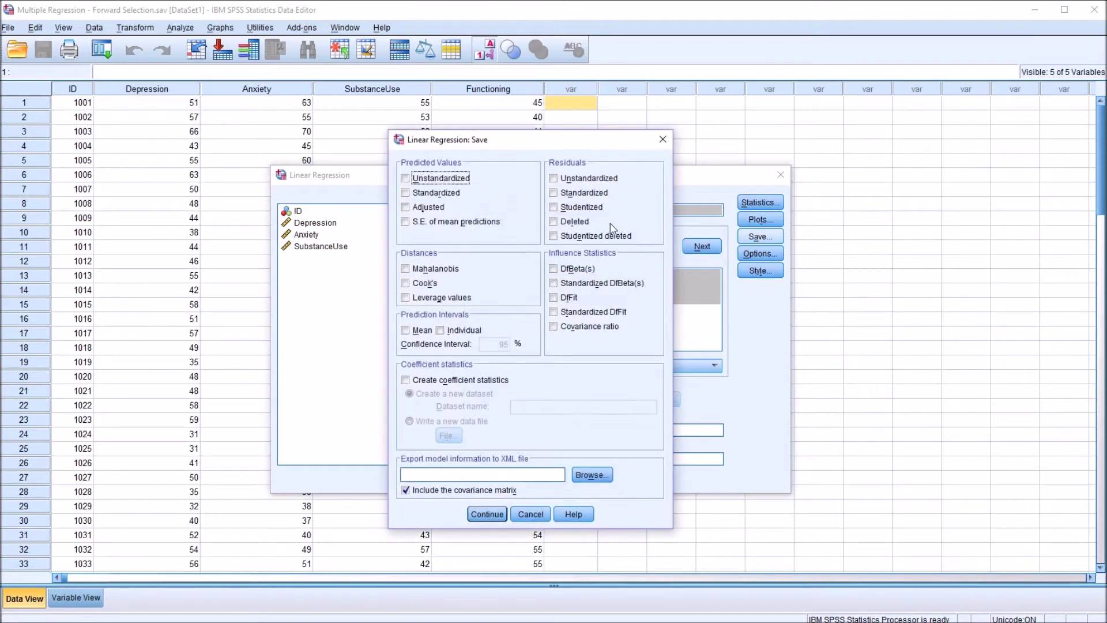
{"action": "left_click", "coordinate": [663, 140]}
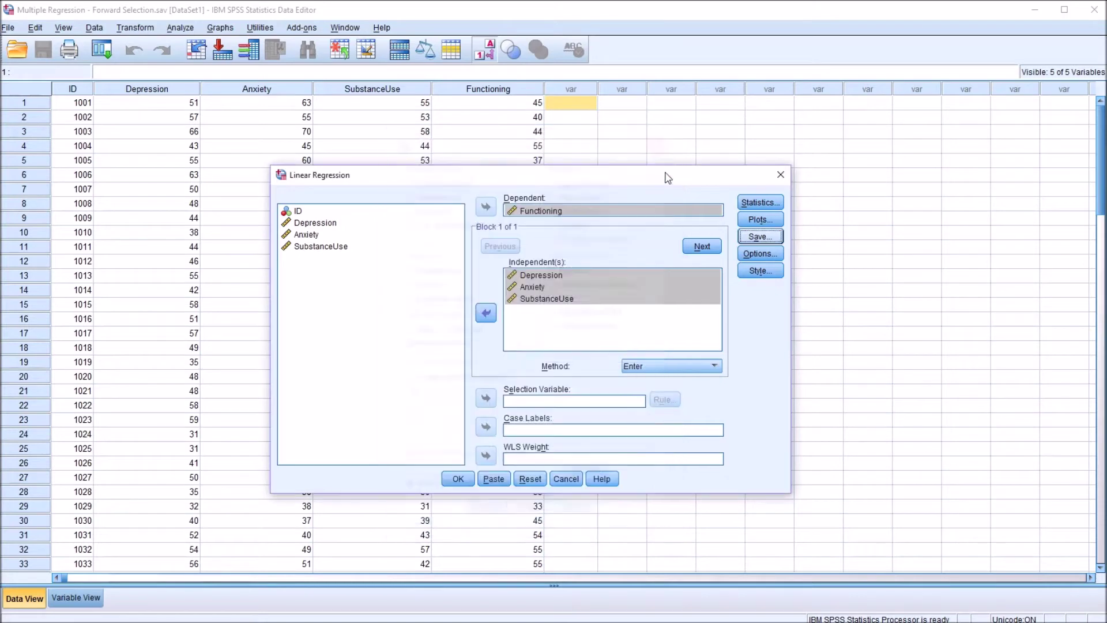
{"action": "left_click", "coordinate": [752, 256]}
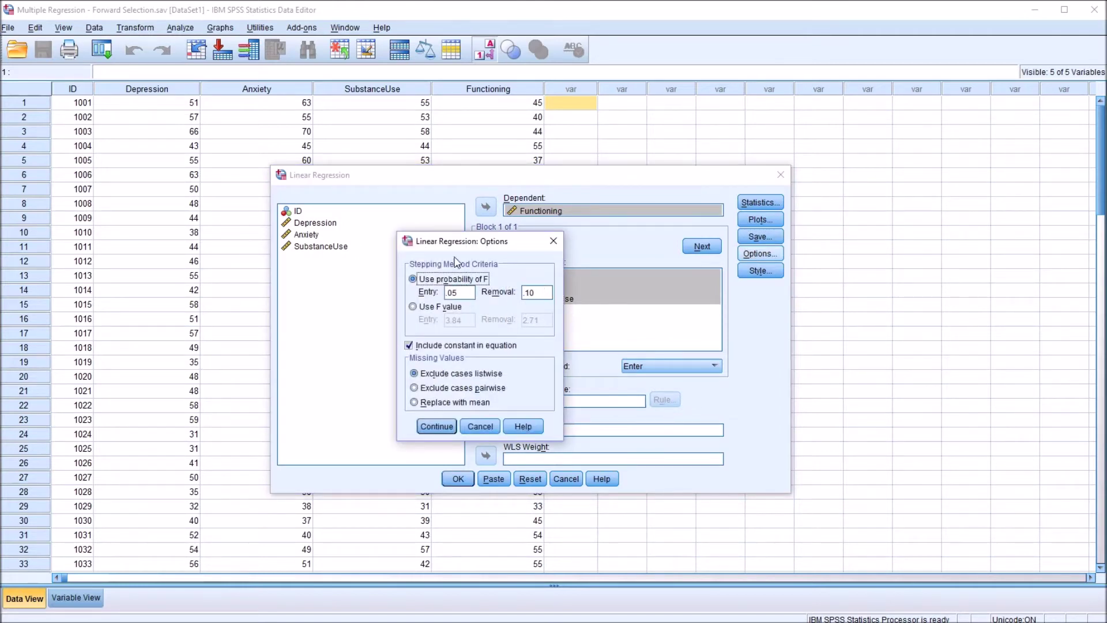
{"action": "left_click", "coordinate": [553, 241]}
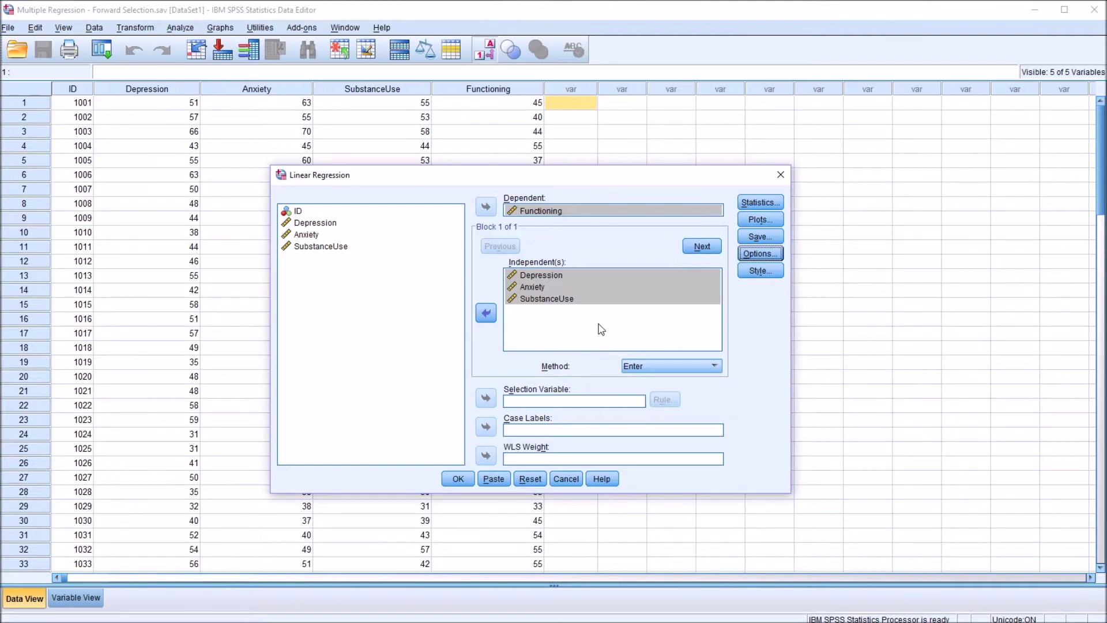
Step: Try the Stepwise, Remove and Backward methods in turn for the block of independent variables
{"action": "left_click", "coordinate": [715, 367]}
{"action": "left_click", "coordinate": [704, 390]}
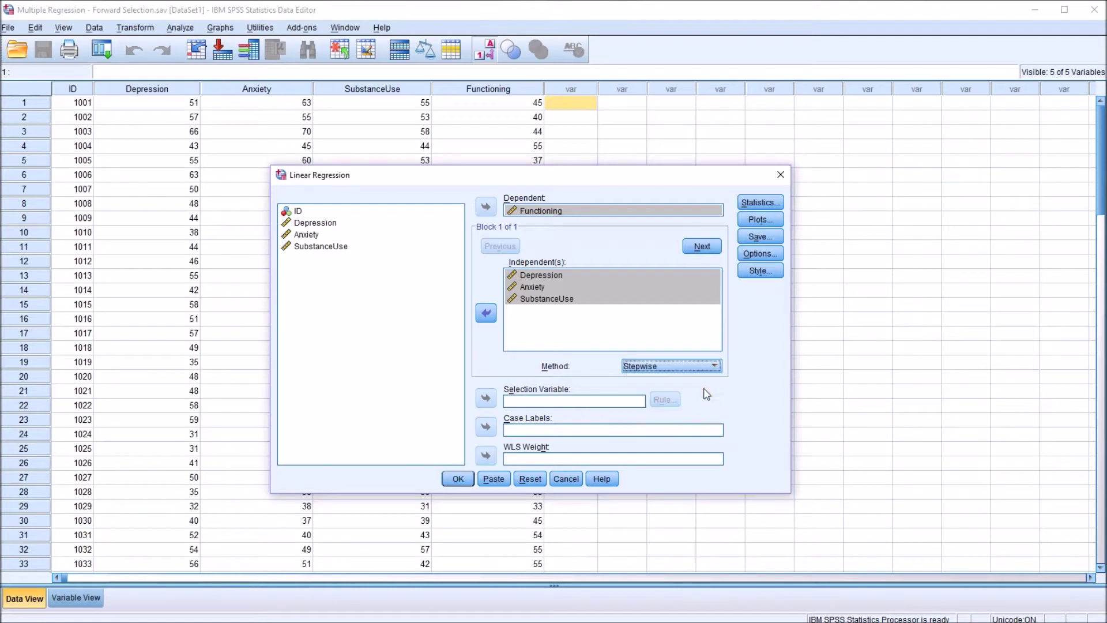
{"action": "left_click", "coordinate": [715, 367]}
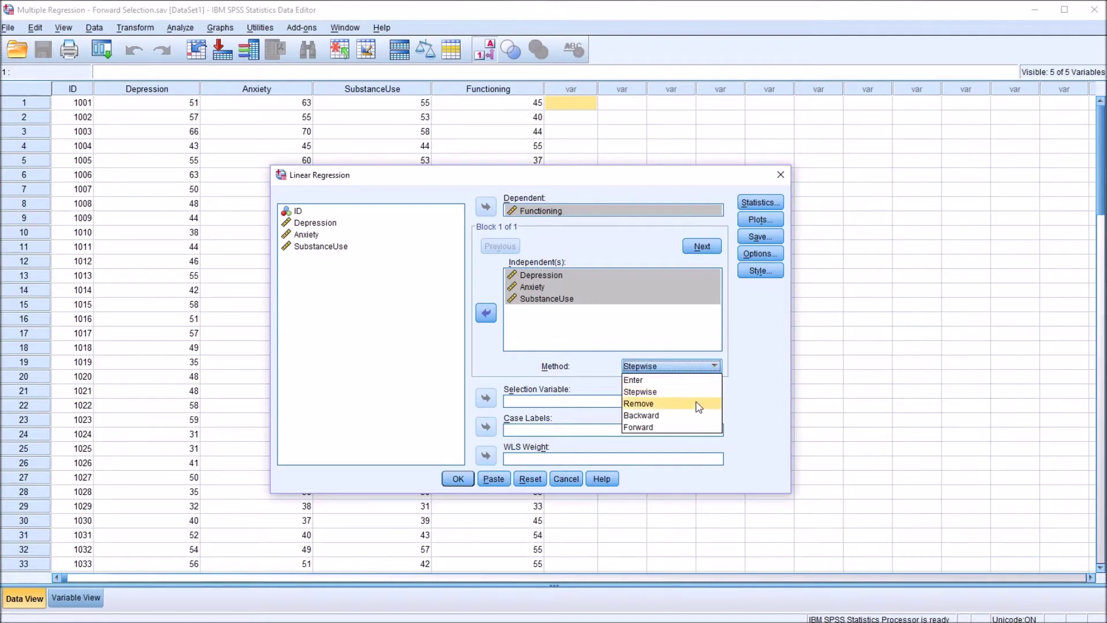
{"action": "left_click", "coordinate": [705, 403]}
{"action": "left_click", "coordinate": [715, 366]}
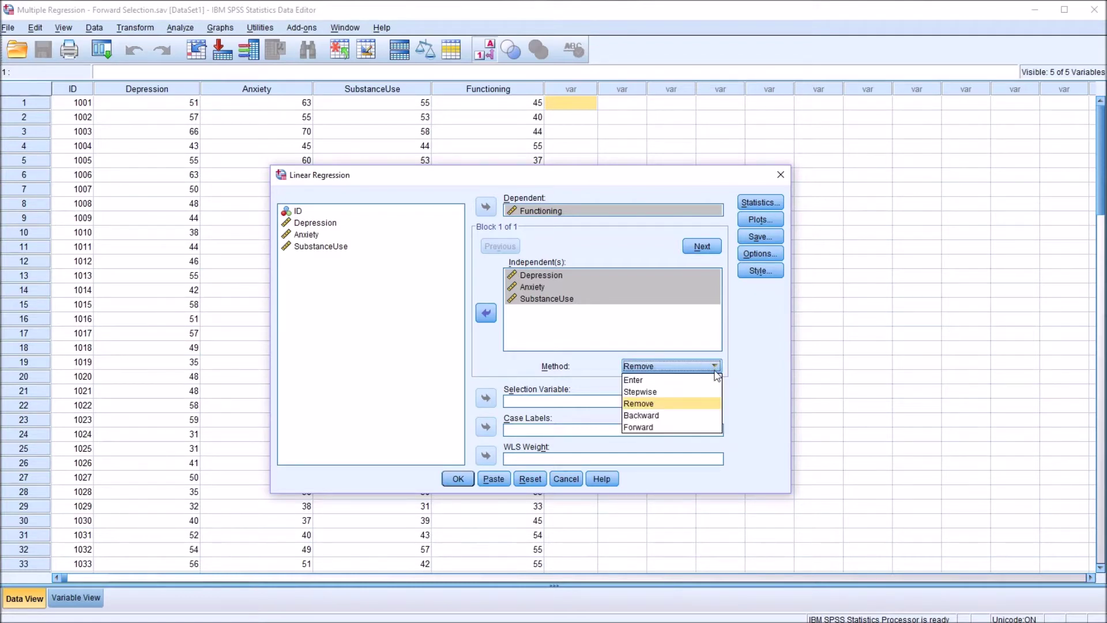
{"action": "left_click", "coordinate": [711, 416]}
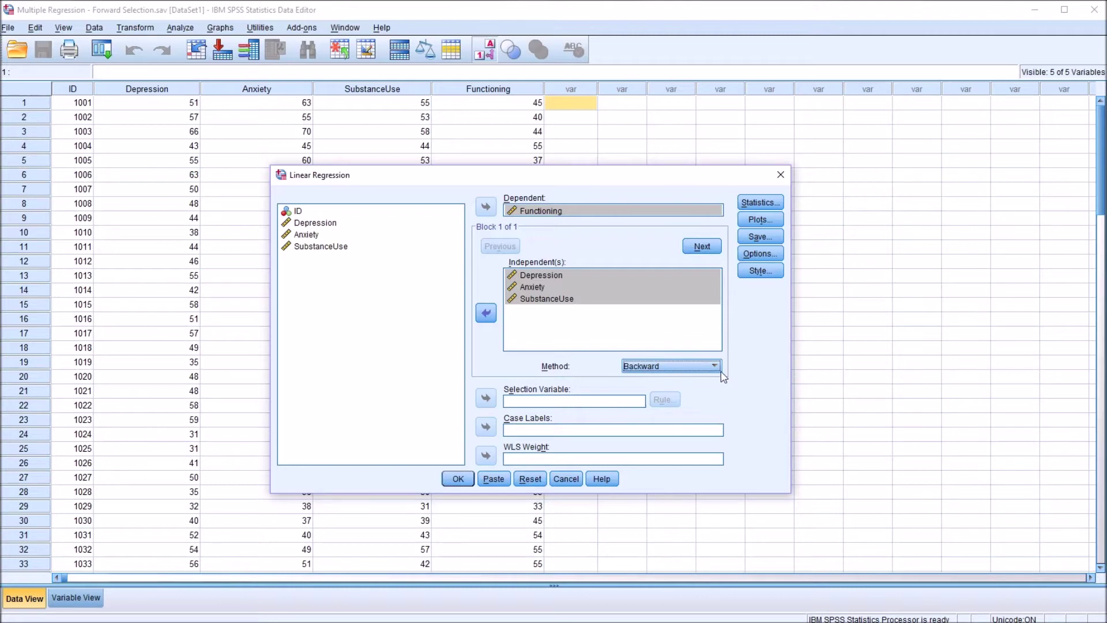
Step: Set the variable selection method to Forward and run the regression
{"action": "left_click", "coordinate": [715, 367]}
{"action": "left_click", "coordinate": [697, 427]}
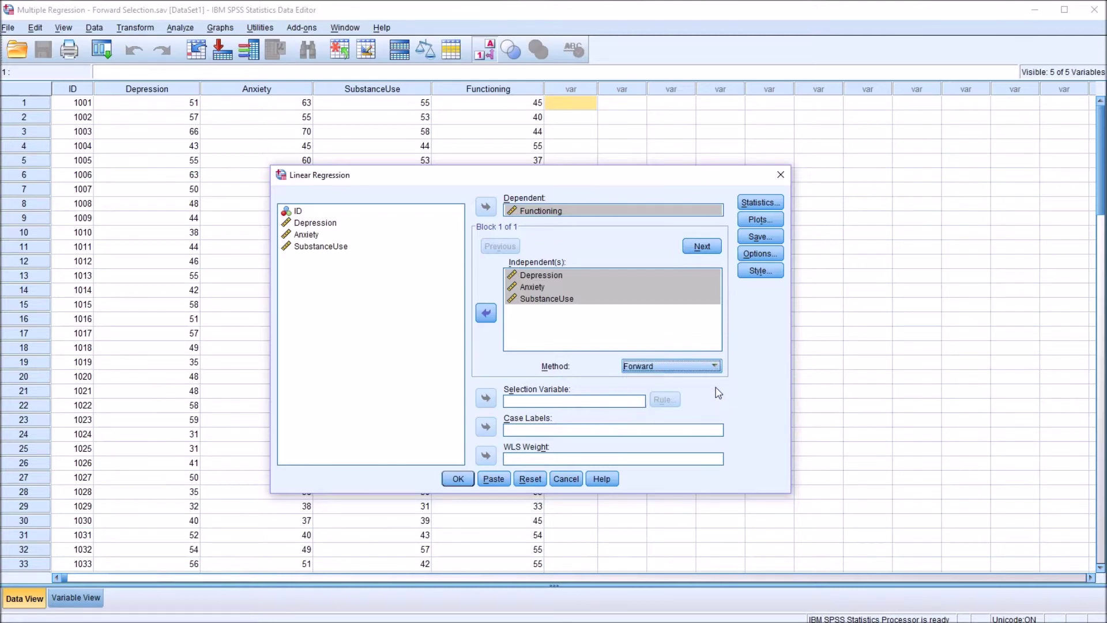
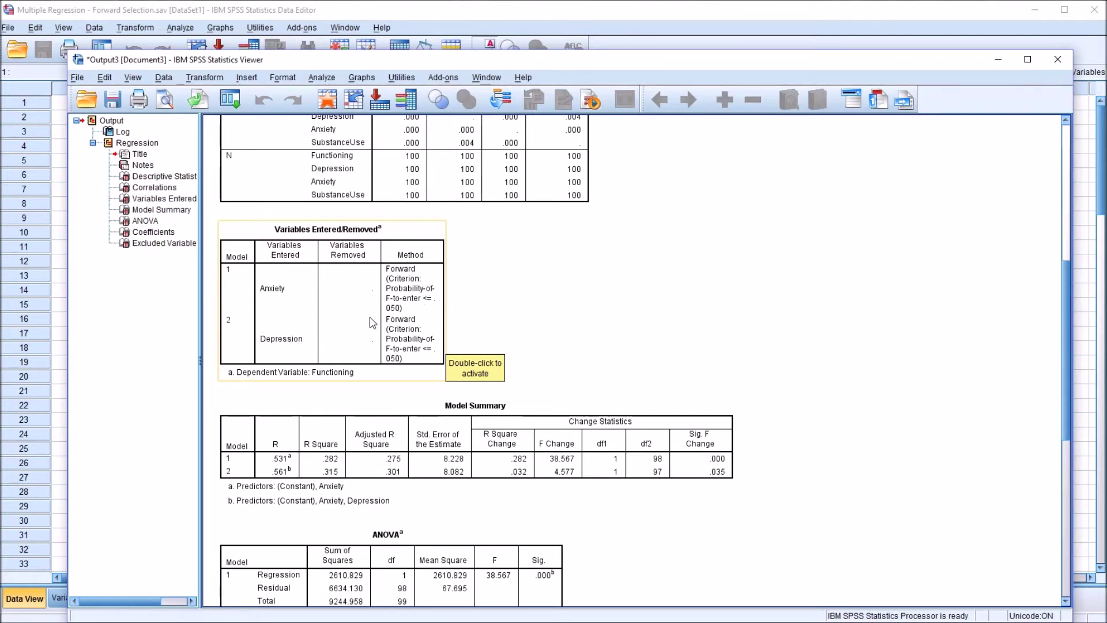
Step: Examine the regression output from the descriptive statistics and correlations through the model summary, ANOVA, coefficients and excluded variables tables
{"action": "left_click_drag", "start_coordinate": [1064, 336], "coordinate": [1058, 194]}
{"action": "left_click", "coordinate": [272, 183]}
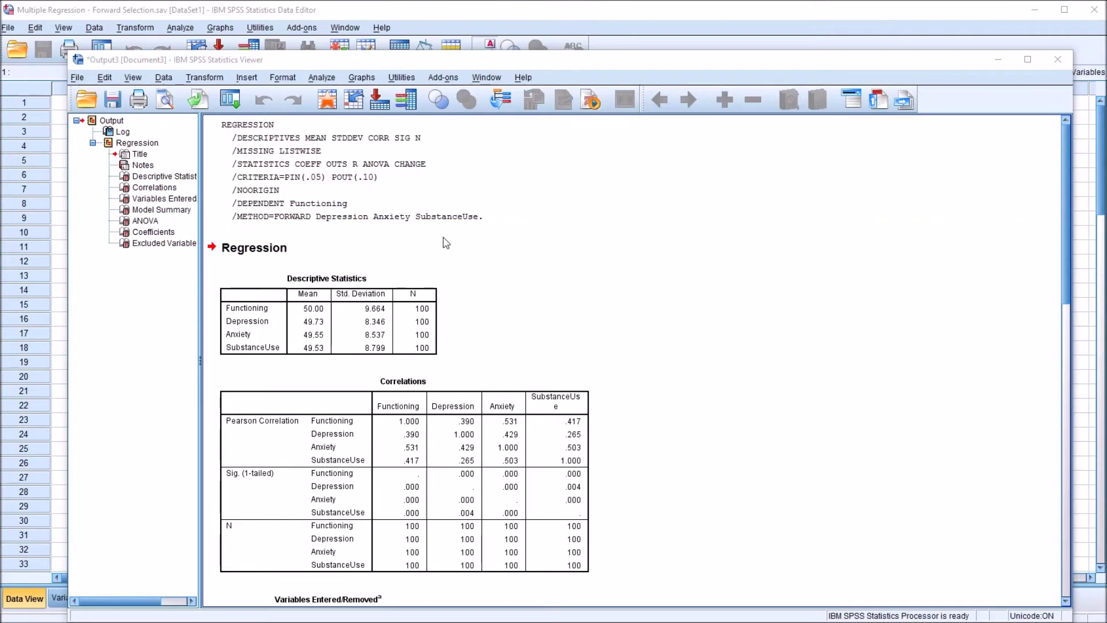
{"action": "left_click_drag", "start_coordinate": [1067, 301], "coordinate": [1066, 417]}
{"action": "scroll", "coordinate": [1051, 420], "scroll_direction": "down", "scroll_amount": 2}
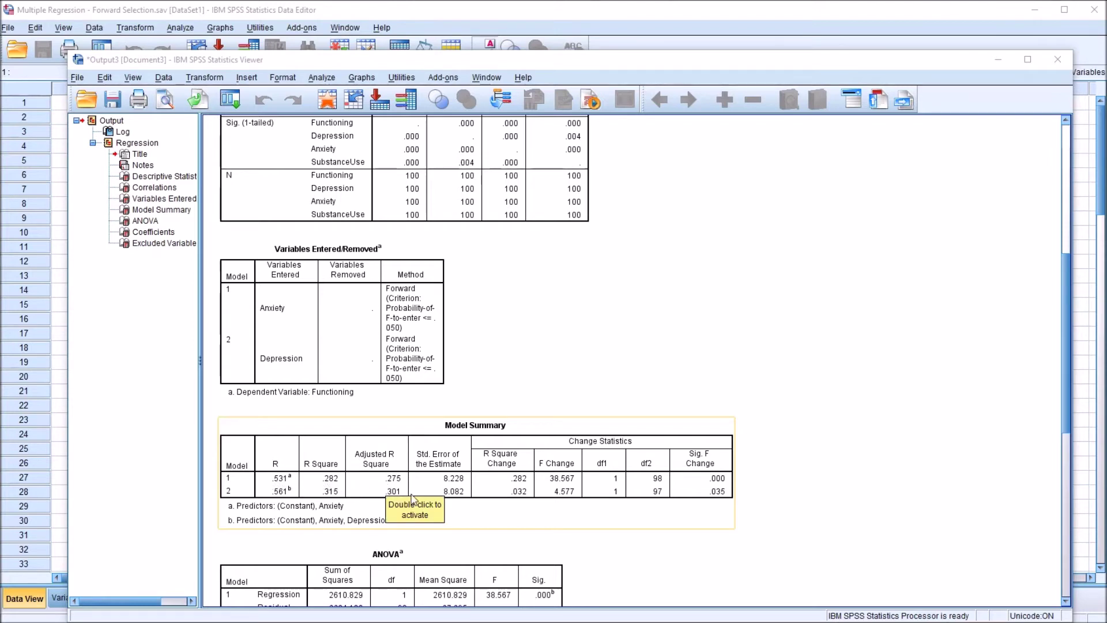
{"action": "left_click_drag", "start_coordinate": [1065, 388], "coordinate": [1061, 490]}
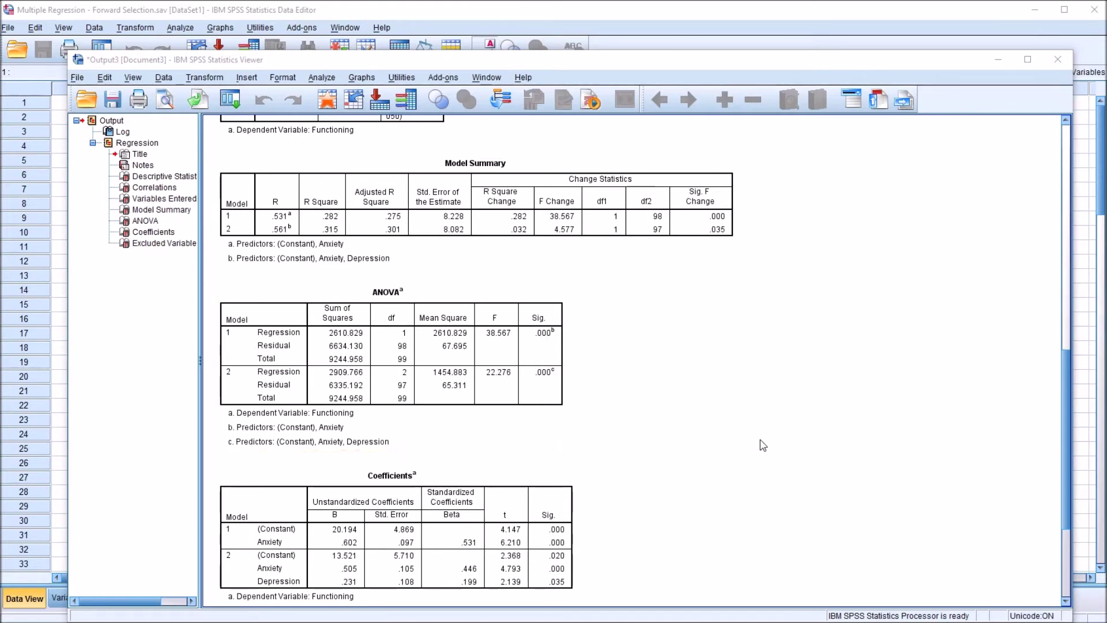
{"action": "left_click_drag", "start_coordinate": [1063, 448], "coordinate": [1067, 510]}
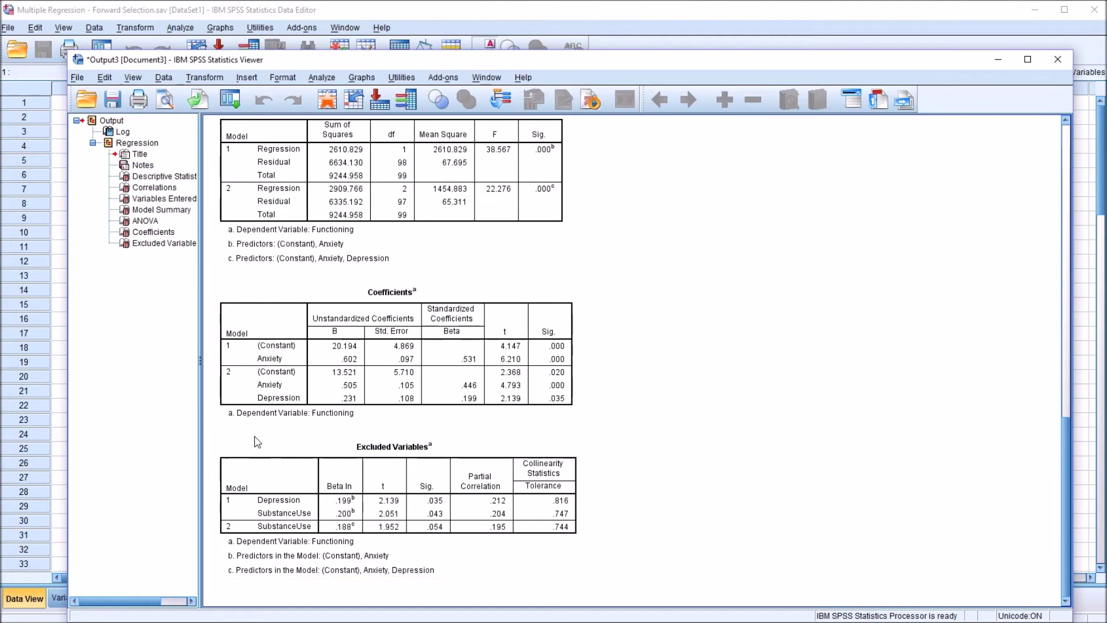
Step: Switch the selection method of the linear regression for Functioning to Backward and run it with the same three predictors
{"action": "left_click", "coordinate": [341, 16]}
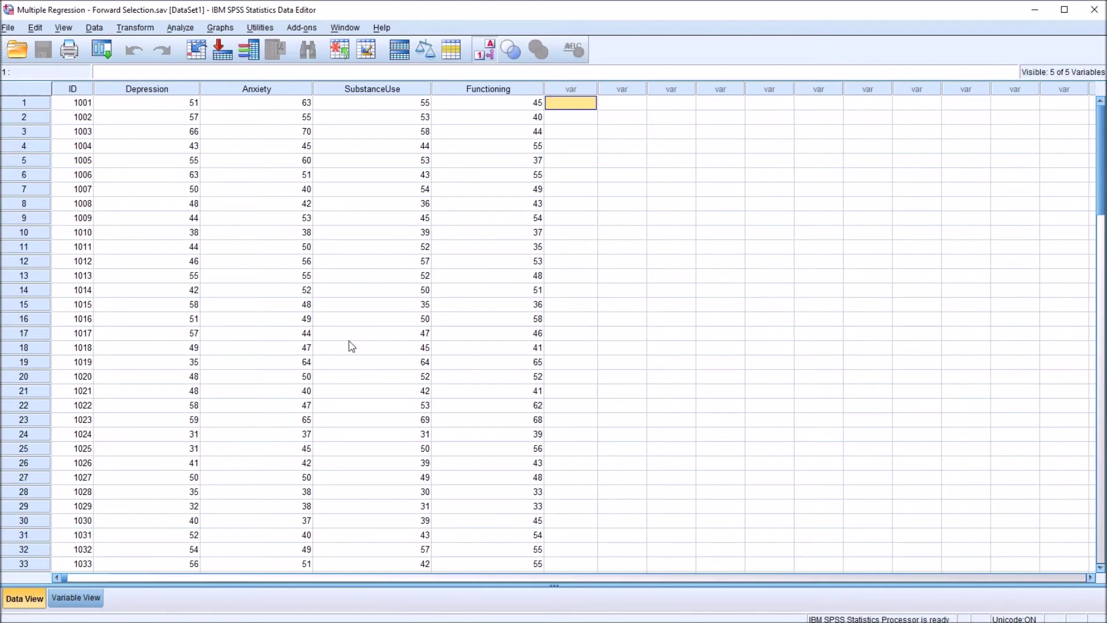
{"action": "left_click", "coordinate": [178, 27]}
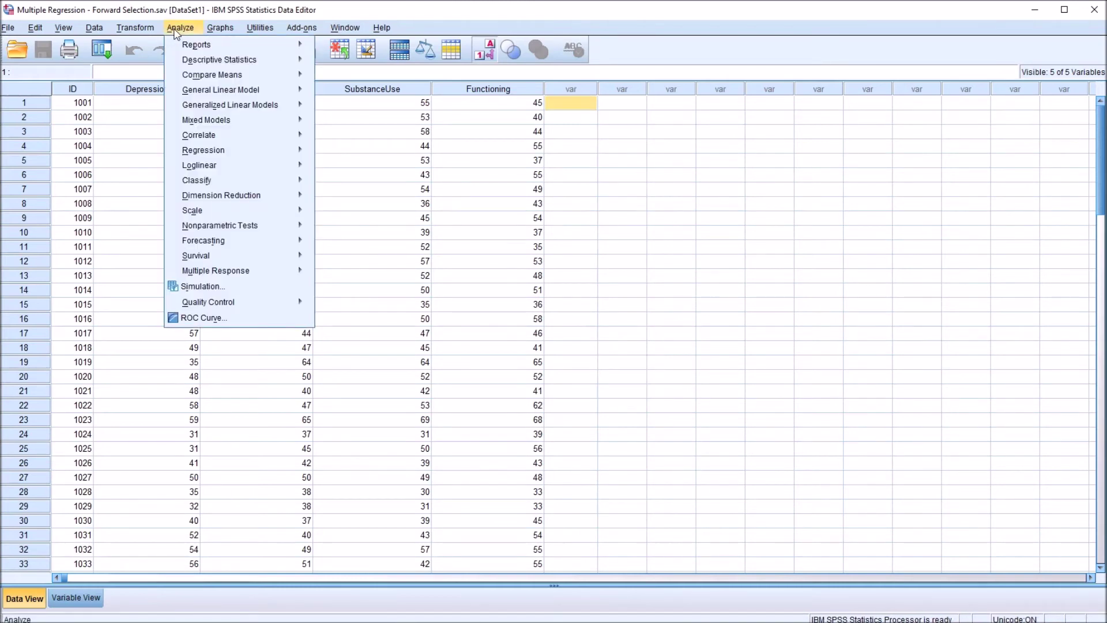
{"action": "mouse_move", "coordinate": [236, 152]}
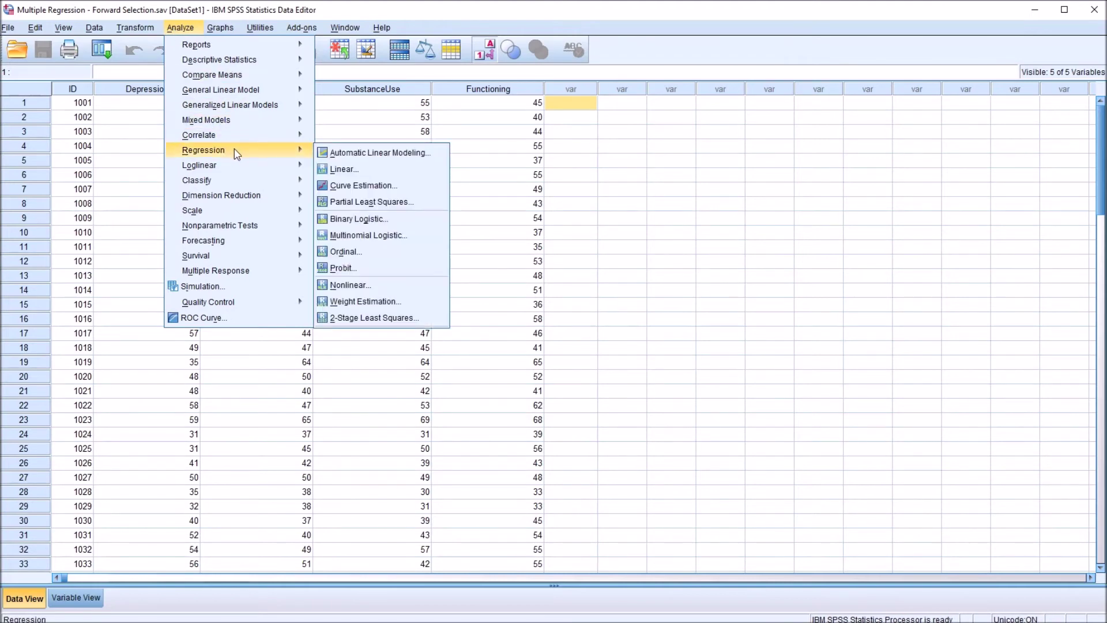
{"action": "left_click", "coordinate": [344, 168]}
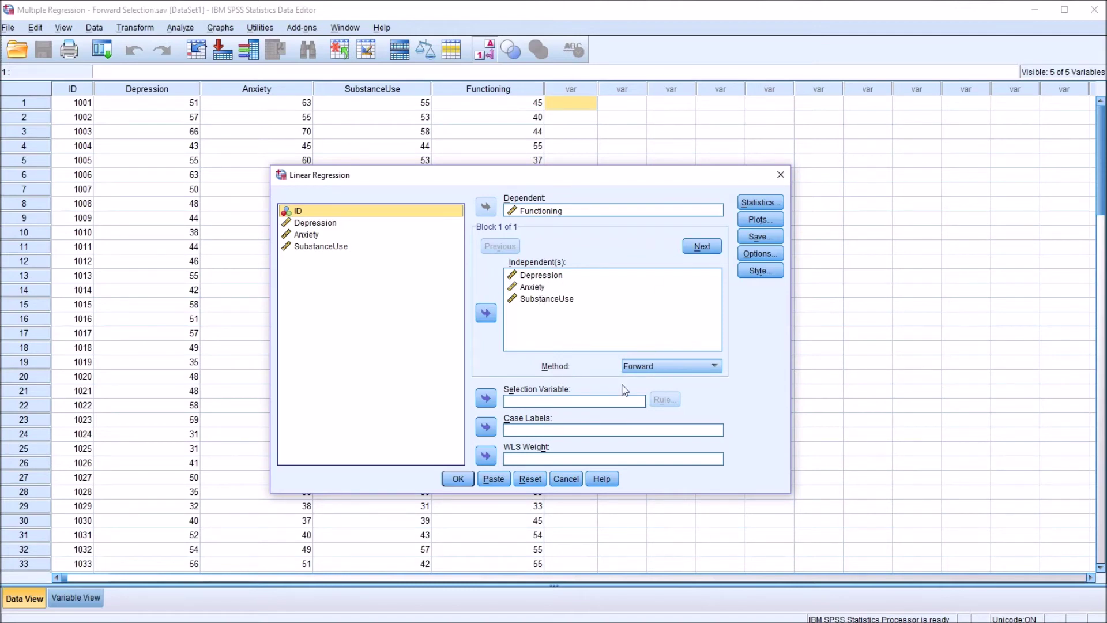
{"action": "left_click", "coordinate": [714, 367]}
{"action": "left_click", "coordinate": [680, 416]}
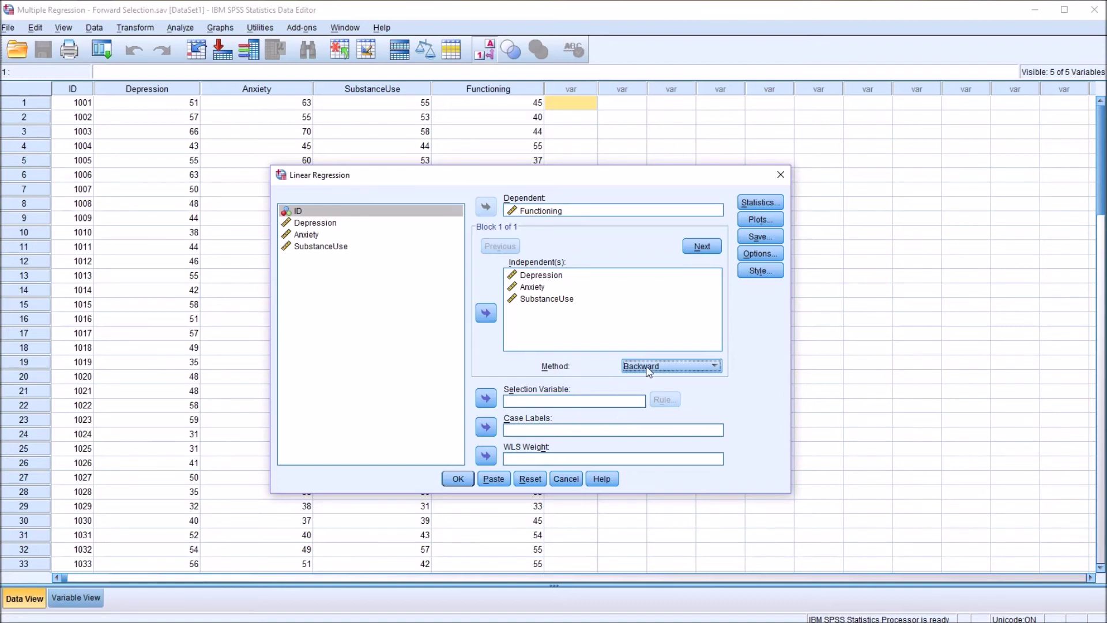
{"action": "left_click", "coordinate": [458, 479]}
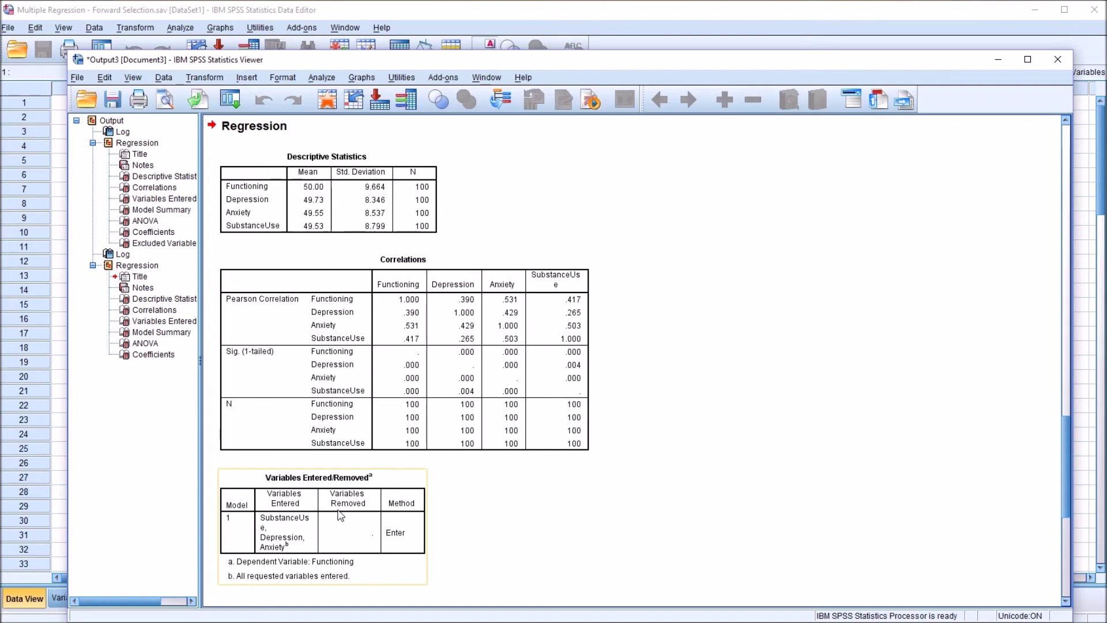
Step: Review the new regression output and recheck the selection method in the linear regression settings, leaving it on Backward without rerunning
{"action": "left_click_drag", "start_coordinate": [1064, 470], "coordinate": [1060, 557]}
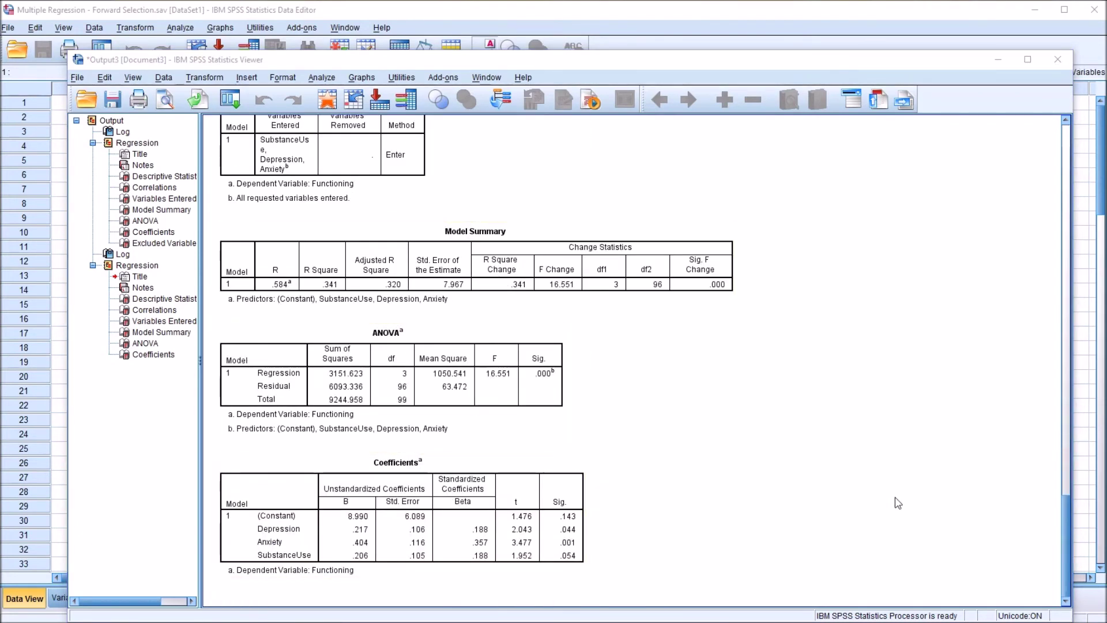
{"action": "left_click_drag", "start_coordinate": [1064, 514], "coordinate": [1062, 494]}
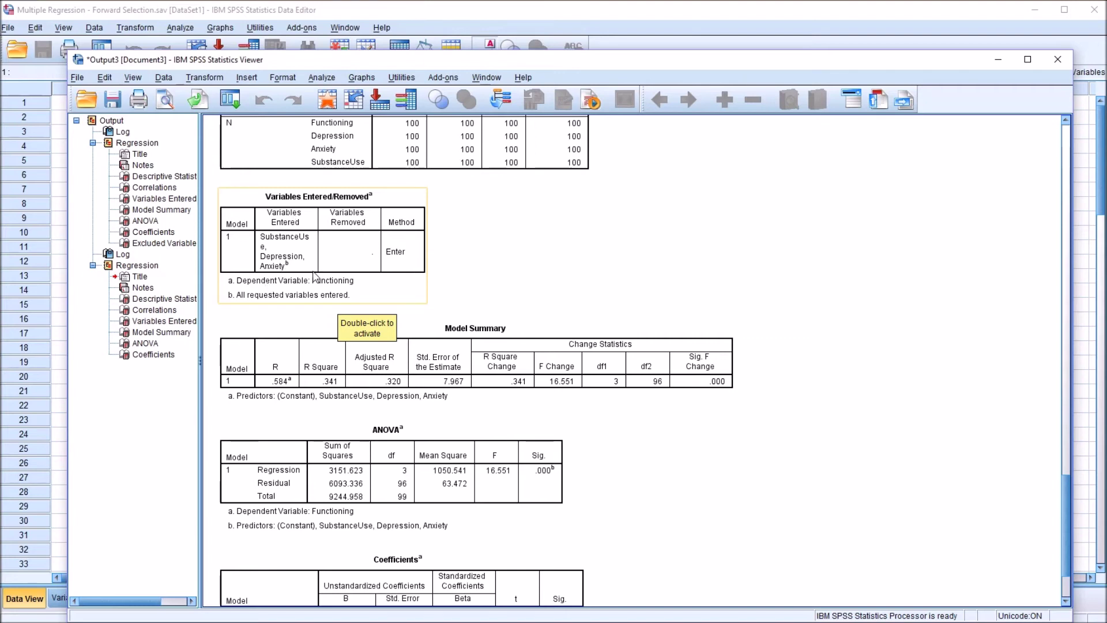
{"action": "left_click", "coordinate": [320, 77]}
{"action": "mouse_move", "coordinate": [369, 200]}
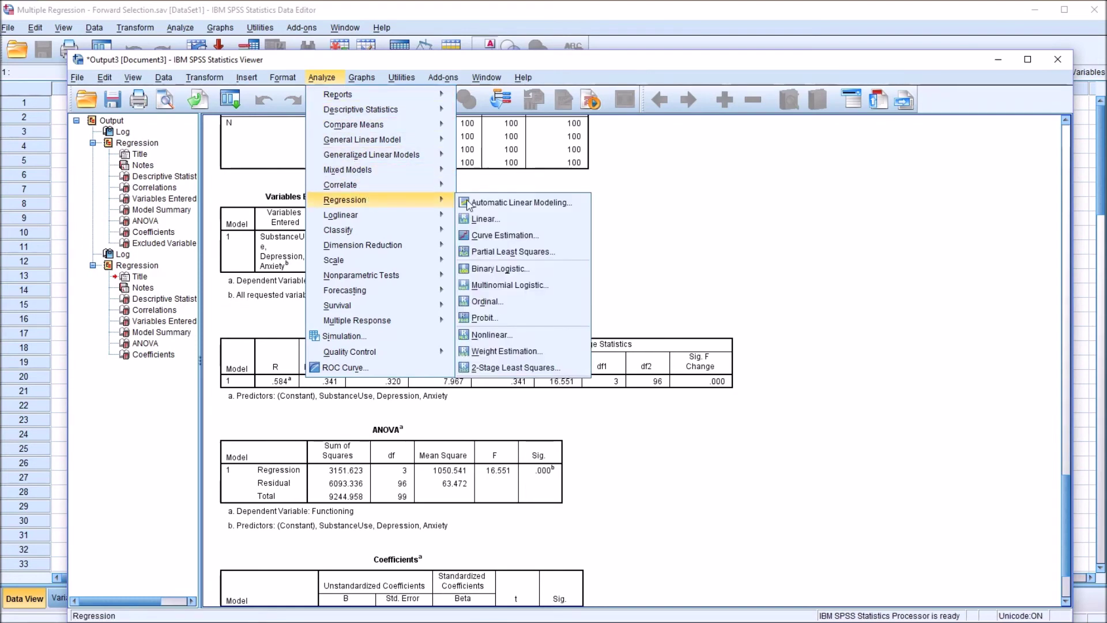
{"action": "left_click", "coordinate": [508, 220]}
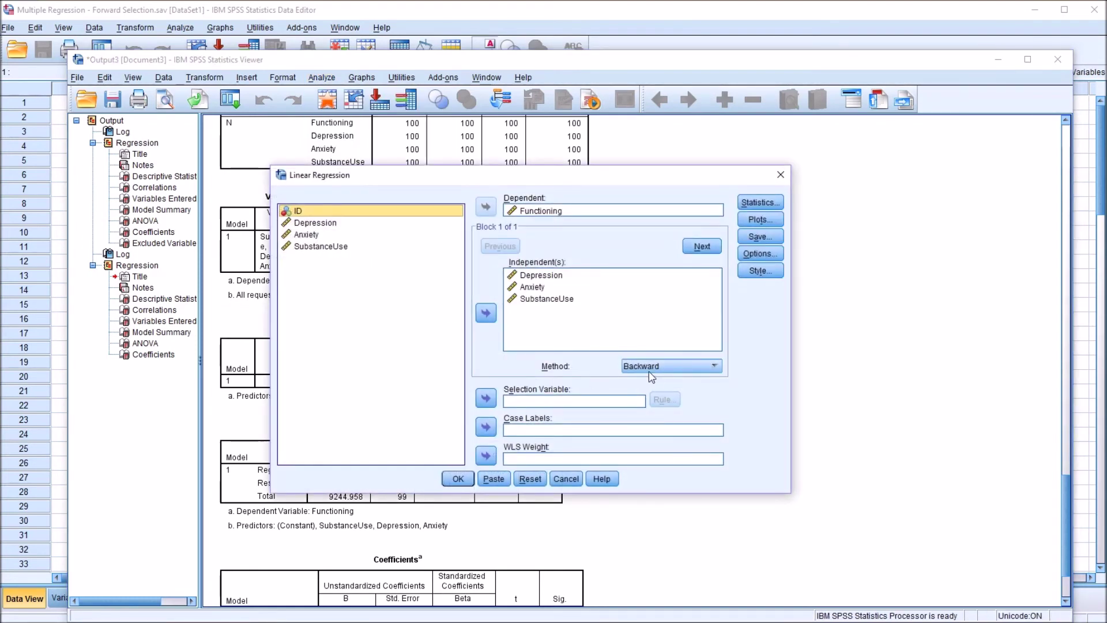
{"action": "left_click", "coordinate": [715, 370]}
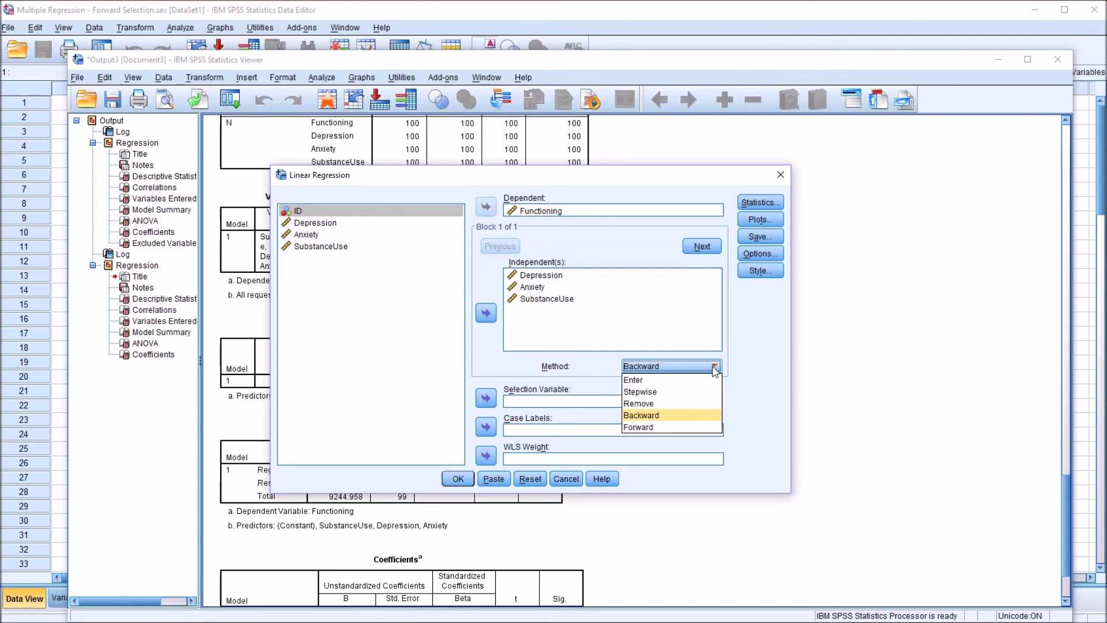
{"action": "left_click", "coordinate": [683, 415]}
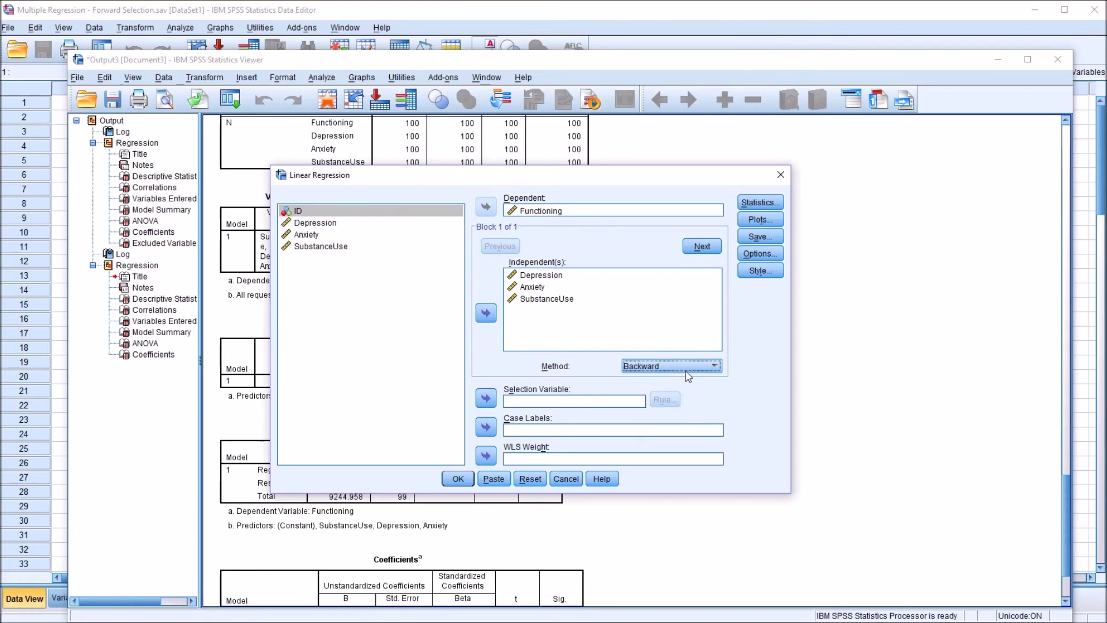
{"action": "left_click", "coordinate": [781, 174]}
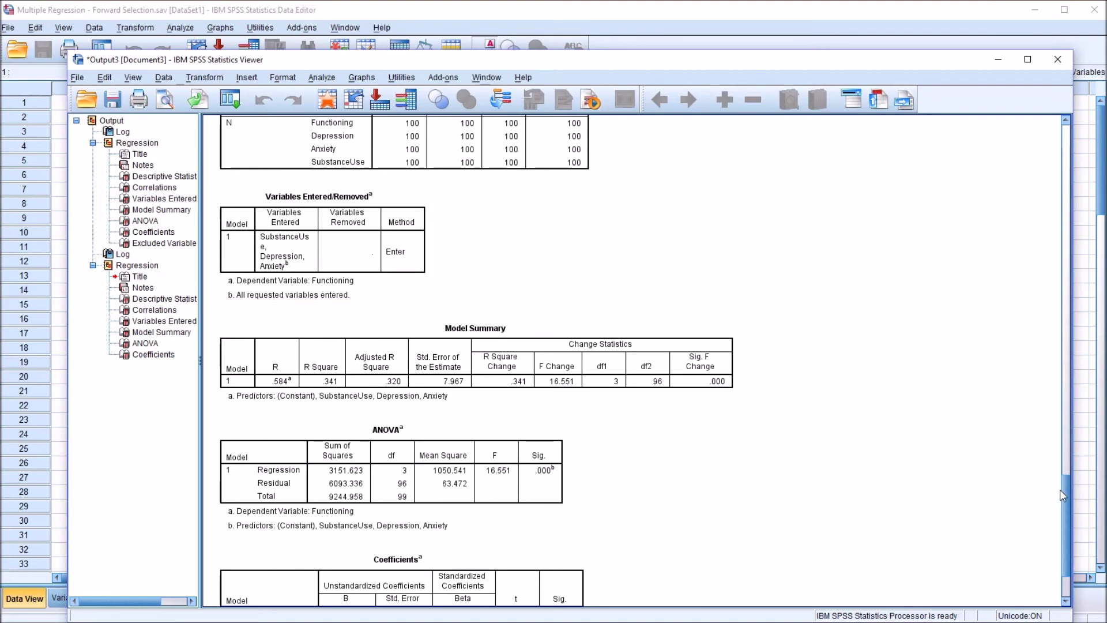
Step: Compare the predictors' significance in the Coefficients table with the removal criterion in the logged backward regression syntax
{"action": "left_click_drag", "start_coordinate": [1065, 489], "coordinate": [1069, 516]}
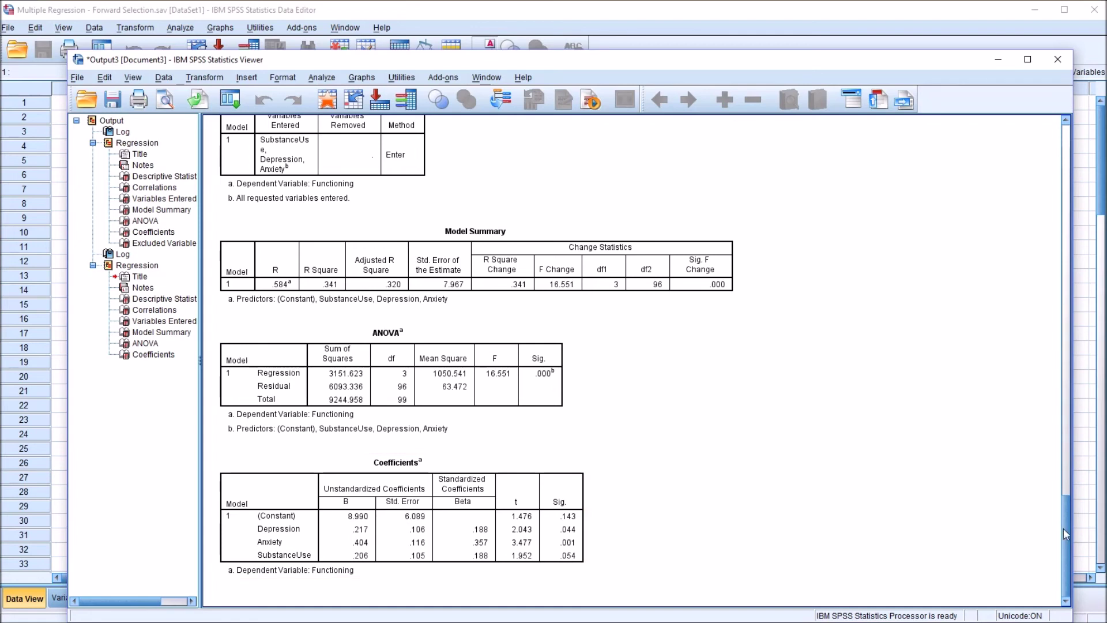
{"action": "left_click_drag", "start_coordinate": [1067, 531], "coordinate": [1060, 415]}
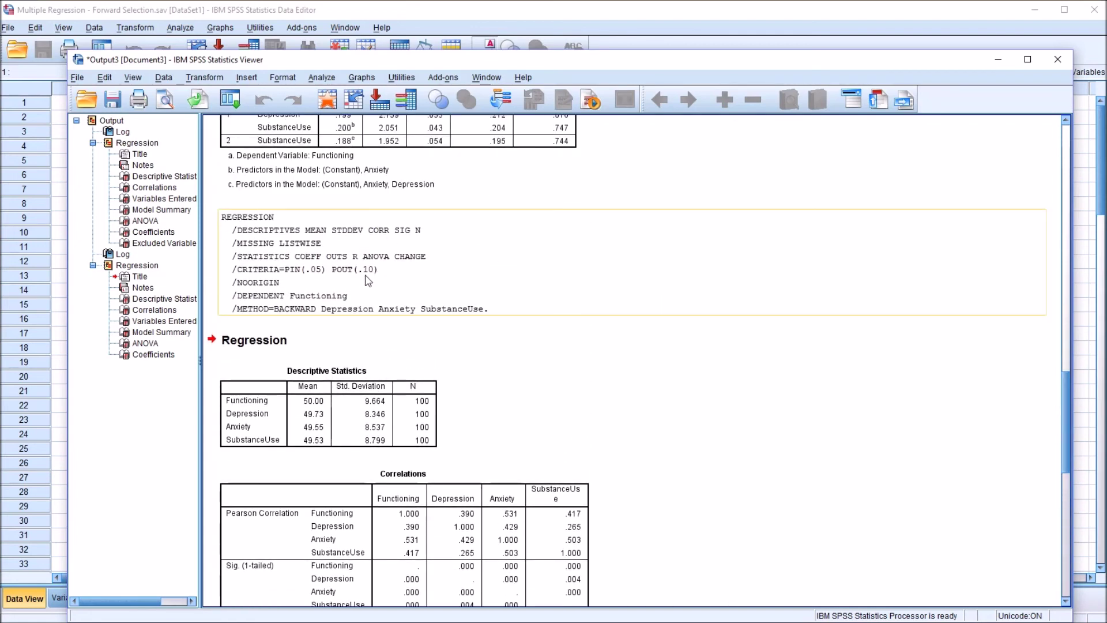
{"action": "left_click_drag", "start_coordinate": [1065, 397], "coordinate": [1067, 539]}
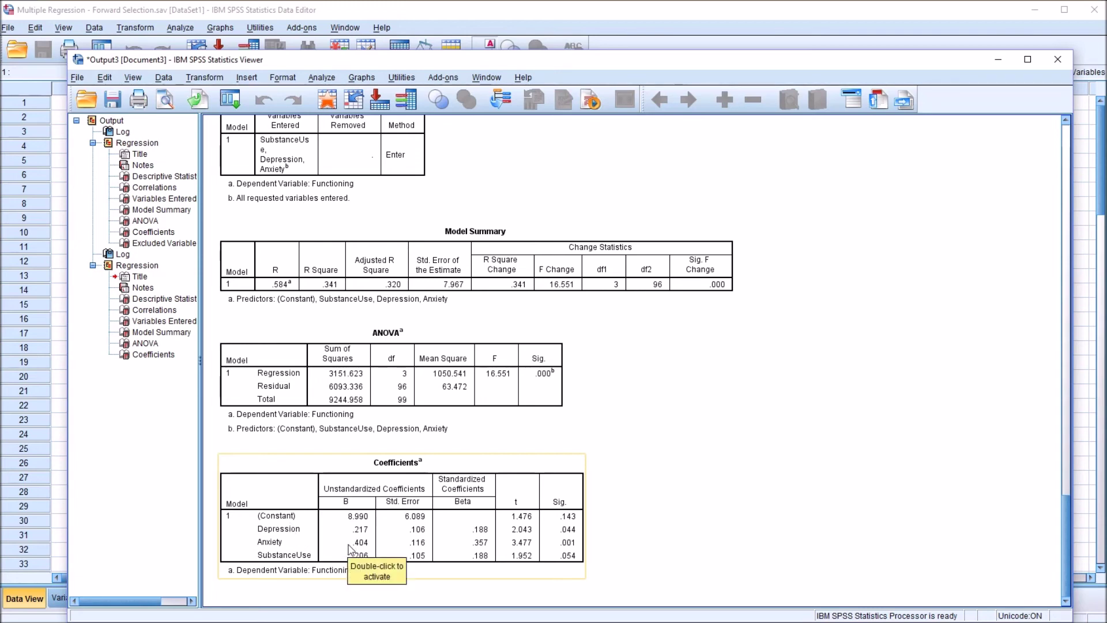
{"action": "left_click", "coordinate": [309, 526]}
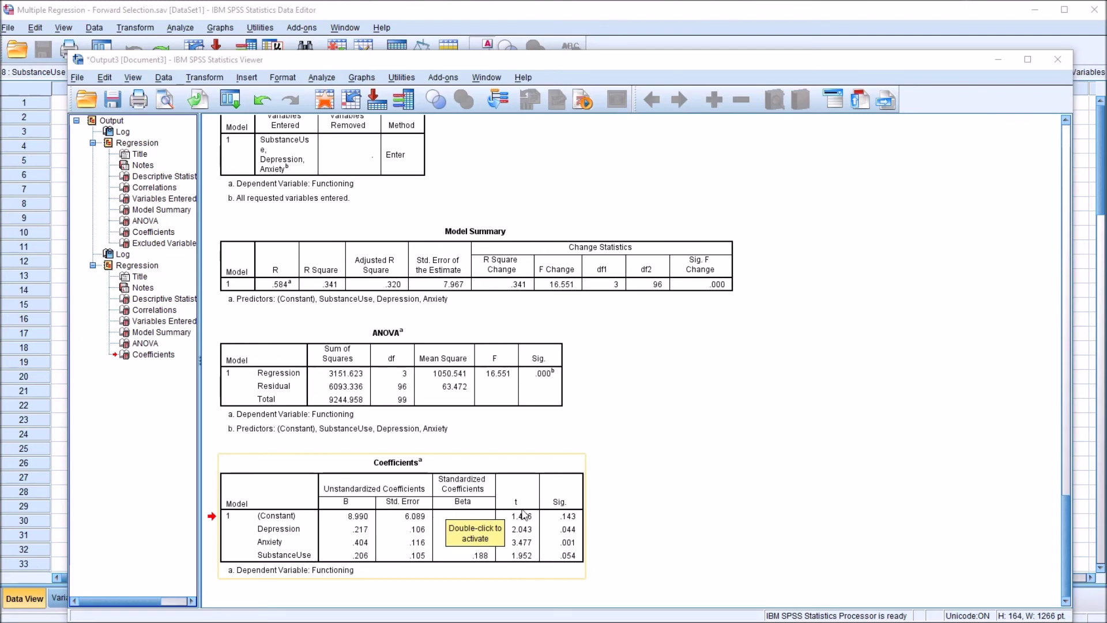
Step: In the dataset, change SubstanceUse to 65 in row 10, 70 in row 11 and 75 in row 12
{"action": "left_click", "coordinate": [409, 16]}
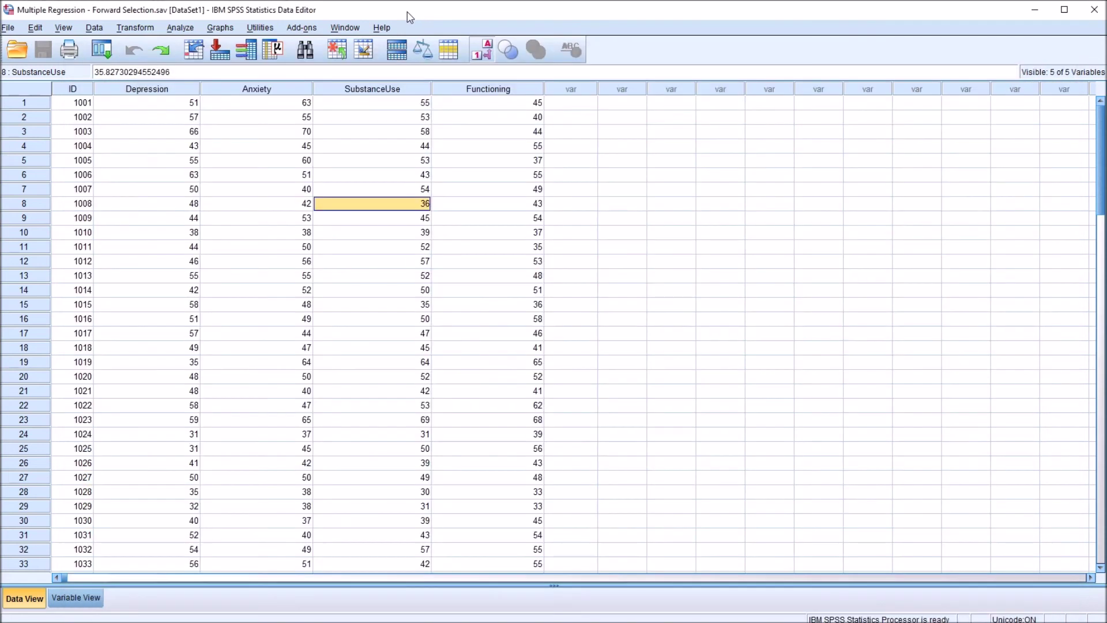
{"action": "left_click", "coordinate": [556, 105]}
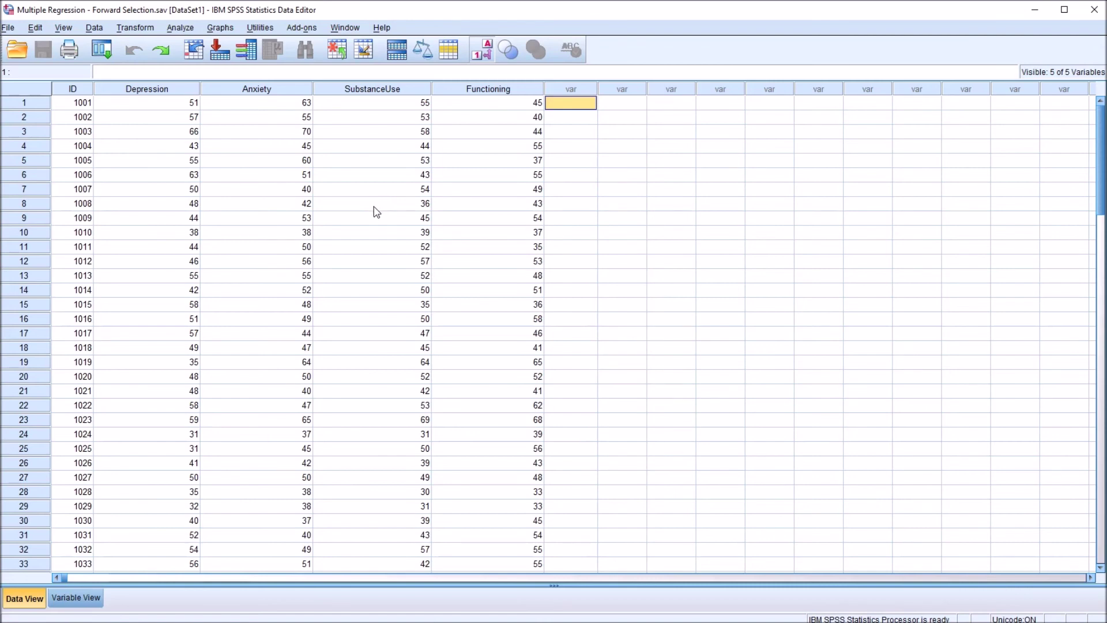
{"action": "left_click", "coordinate": [383, 238]}
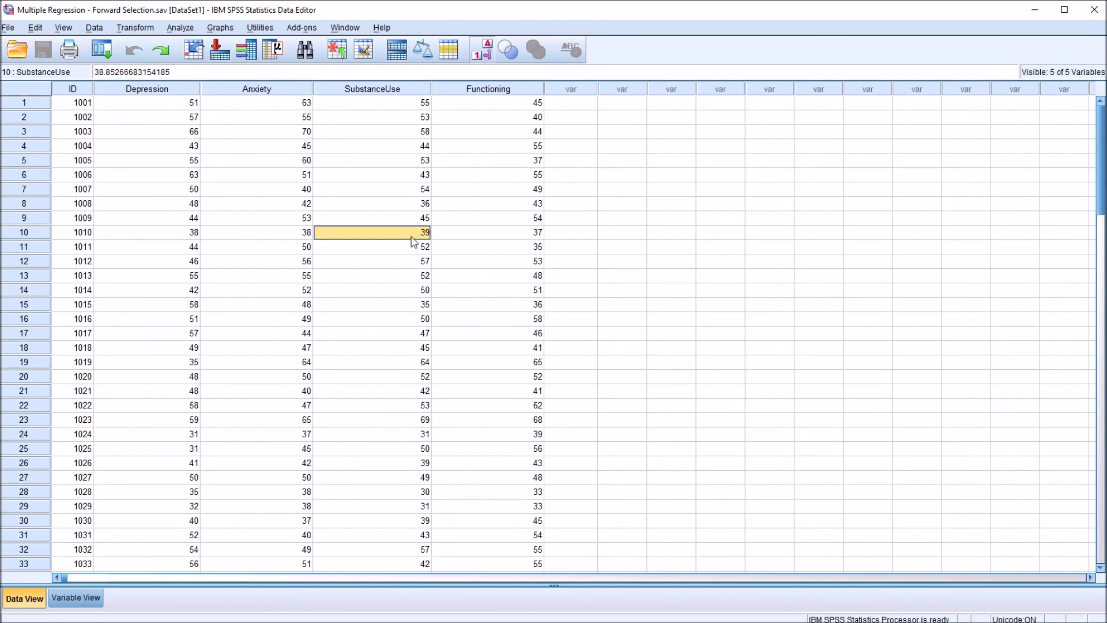
{"action": "type", "text": "65"}
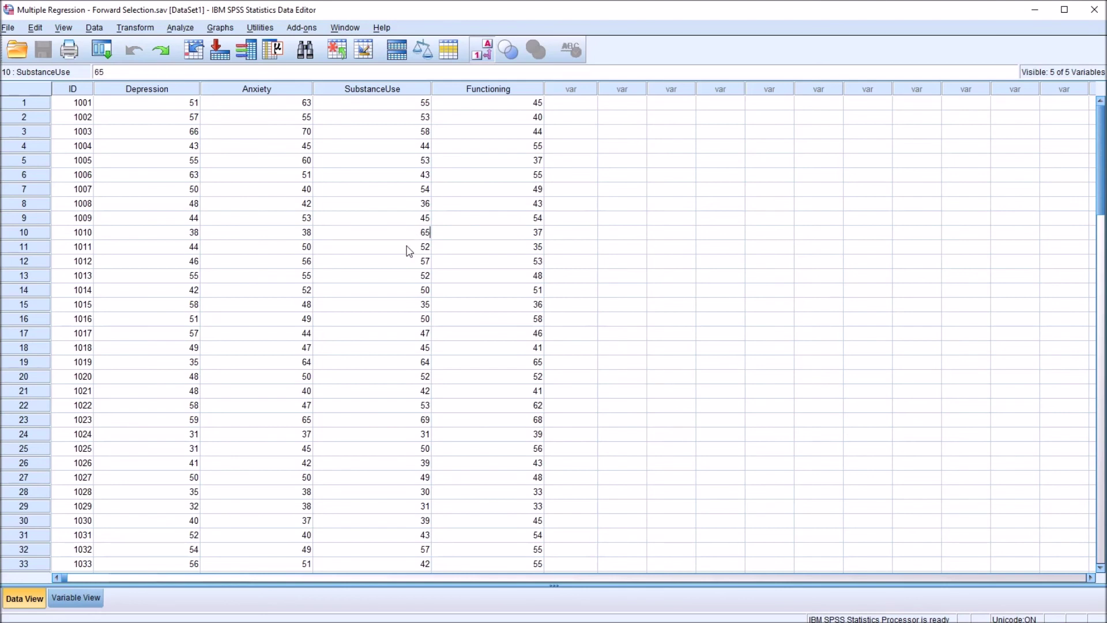
{"action": "left_click", "coordinate": [406, 248]}
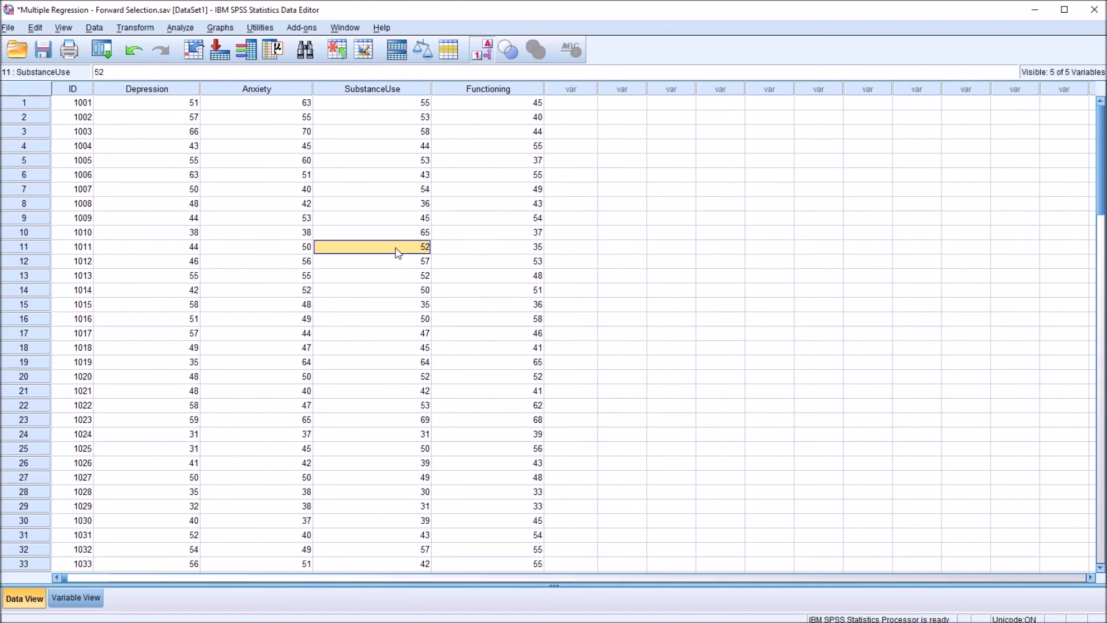
{"action": "type", "text": "70"}
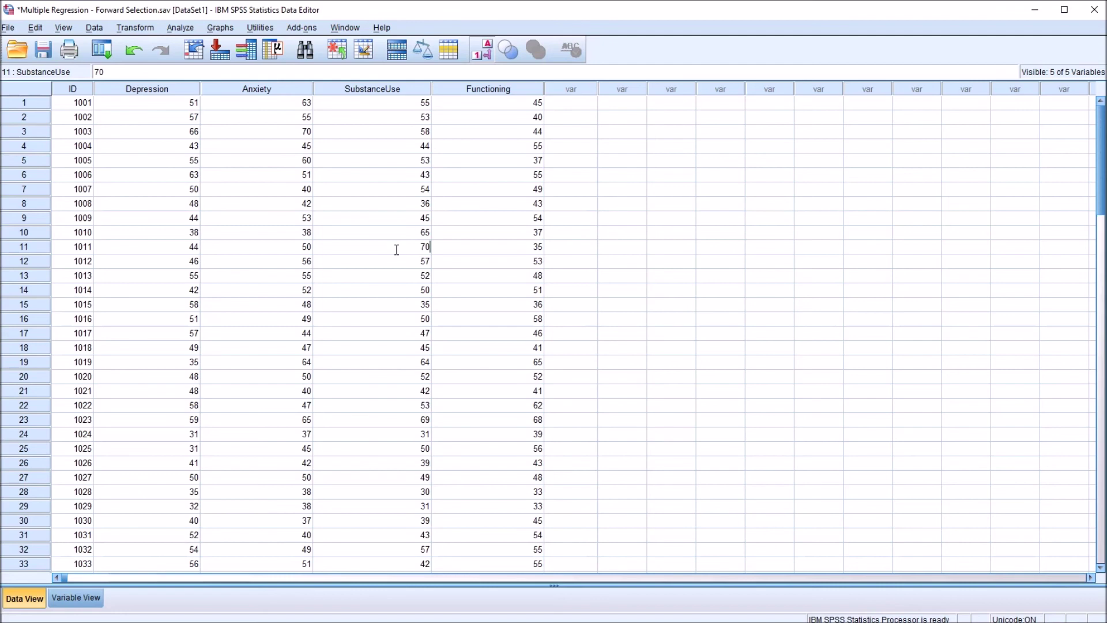
{"action": "left_click", "coordinate": [396, 266]}
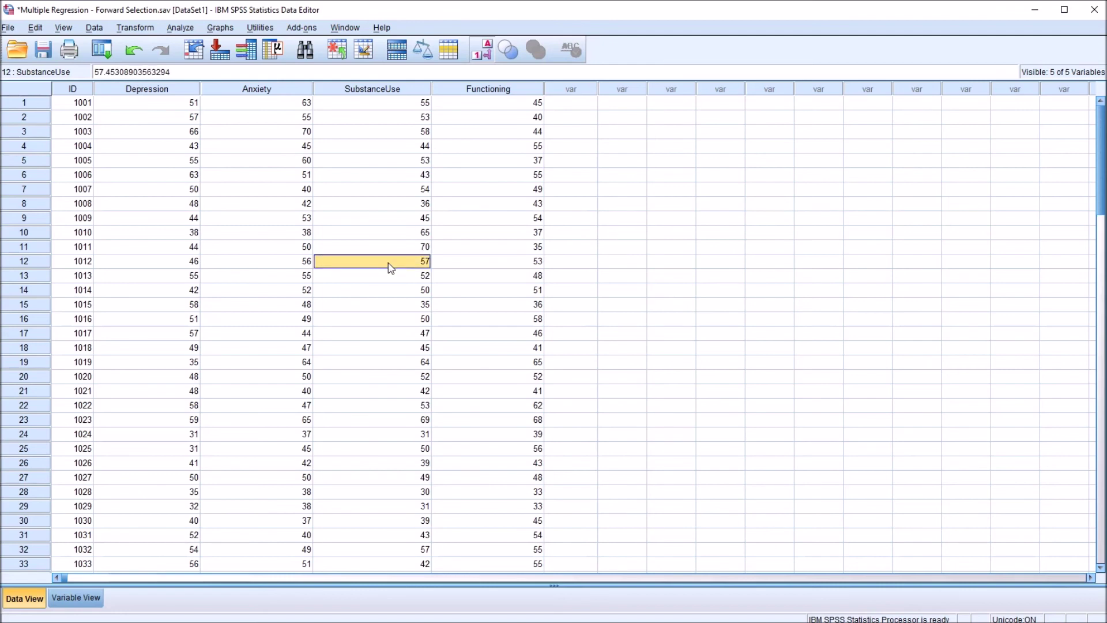
{"action": "type", "text": "55"}
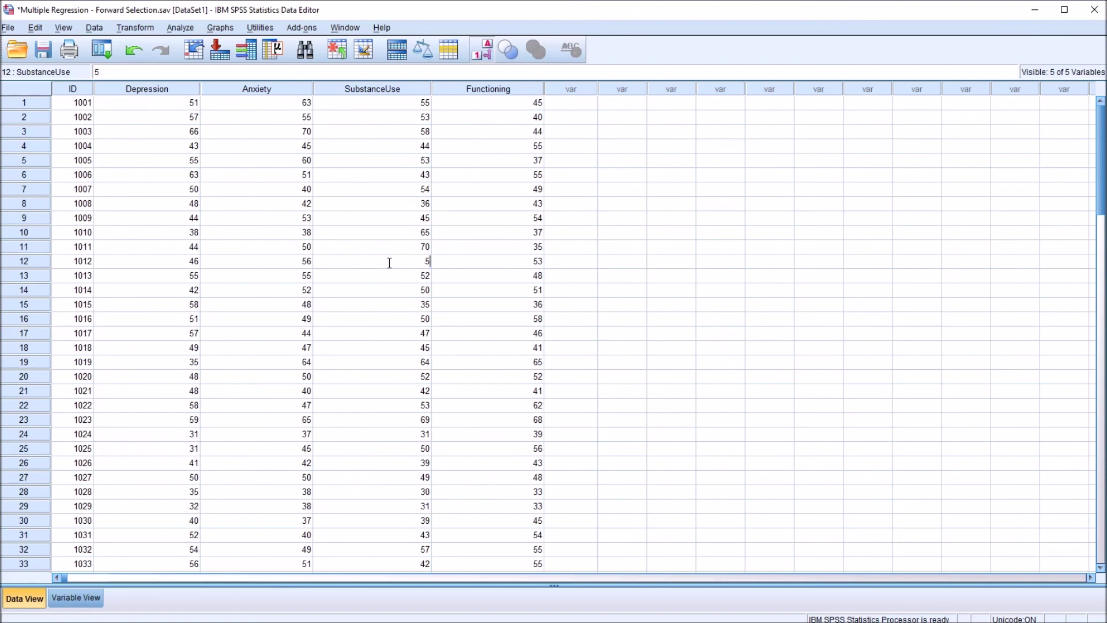
{"action": "left_click", "coordinate": [391, 279]}
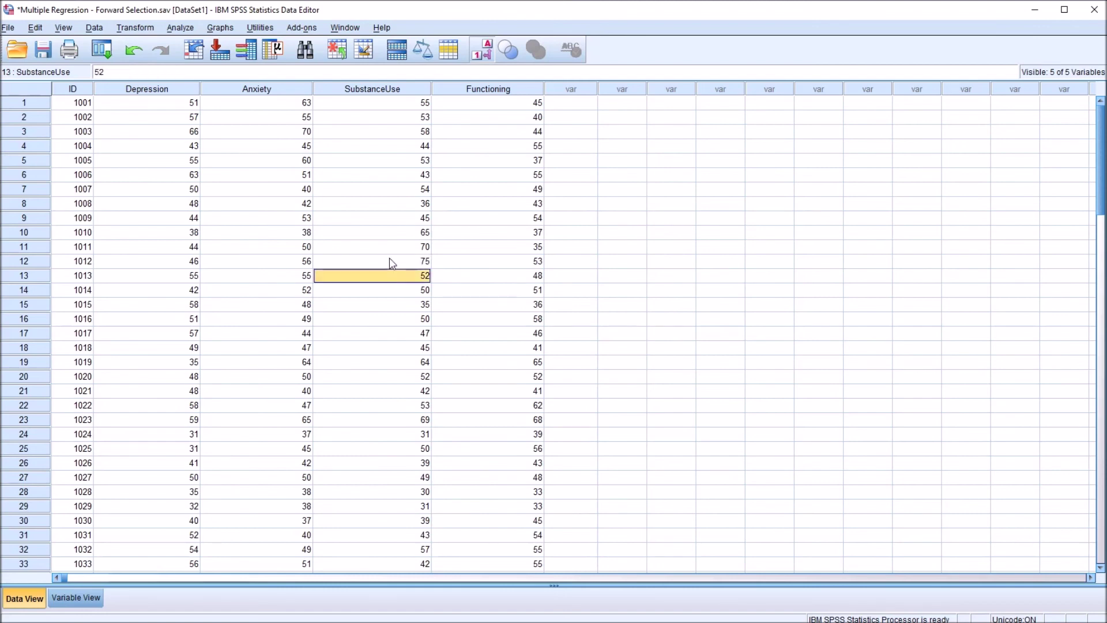
{"action": "left_click", "coordinate": [390, 245]}
{"action": "left_click", "coordinate": [389, 263]}
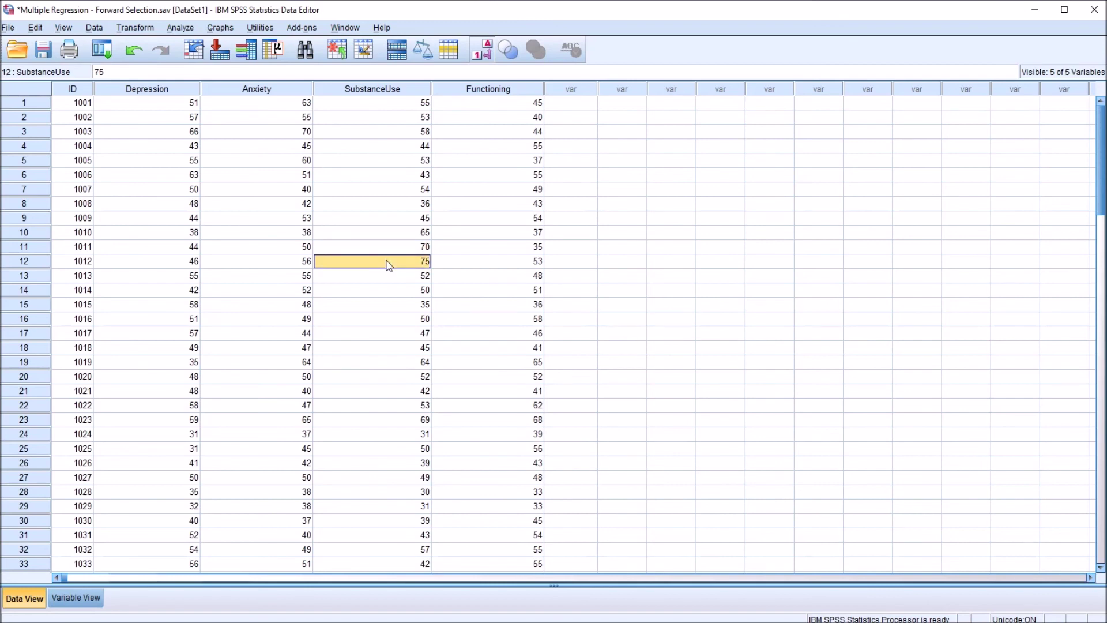
{"action": "left_click", "coordinate": [385, 235]}
{"action": "left_click", "coordinate": [385, 252]}
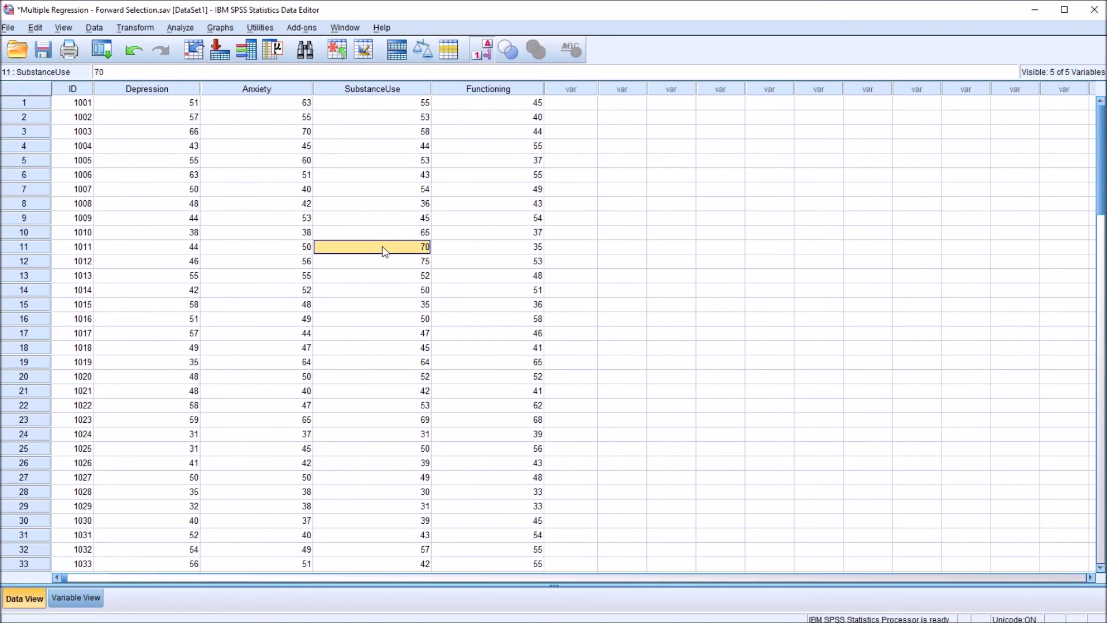
{"action": "left_click", "coordinate": [386, 266]}
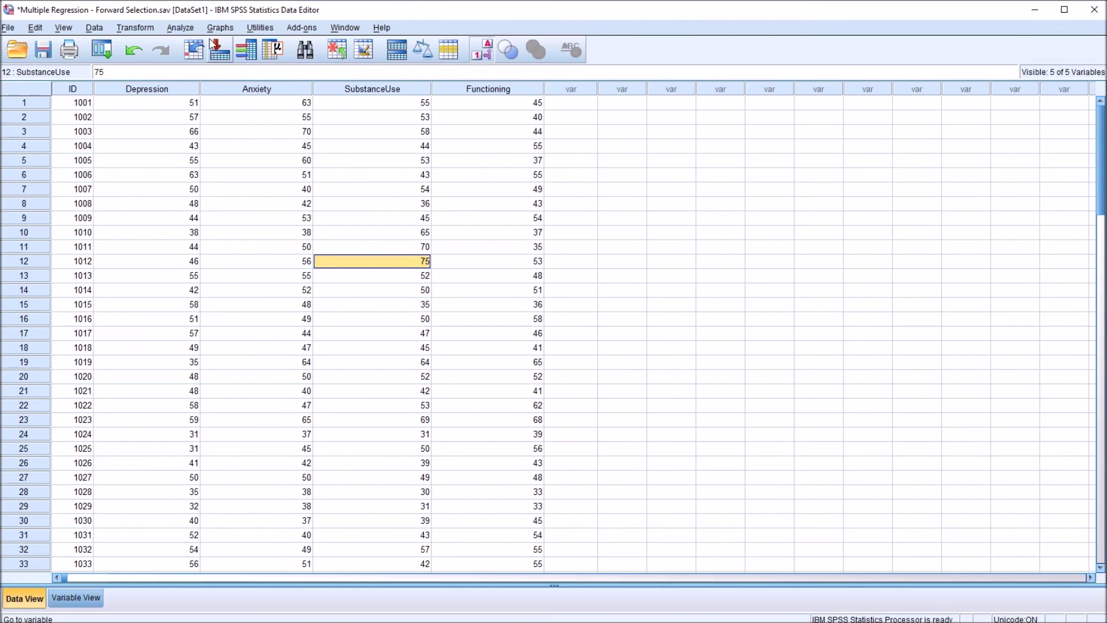
Step: Rerun the linear regression of Functioning with the Backward method on the edited data
{"action": "left_click", "coordinate": [180, 28]}
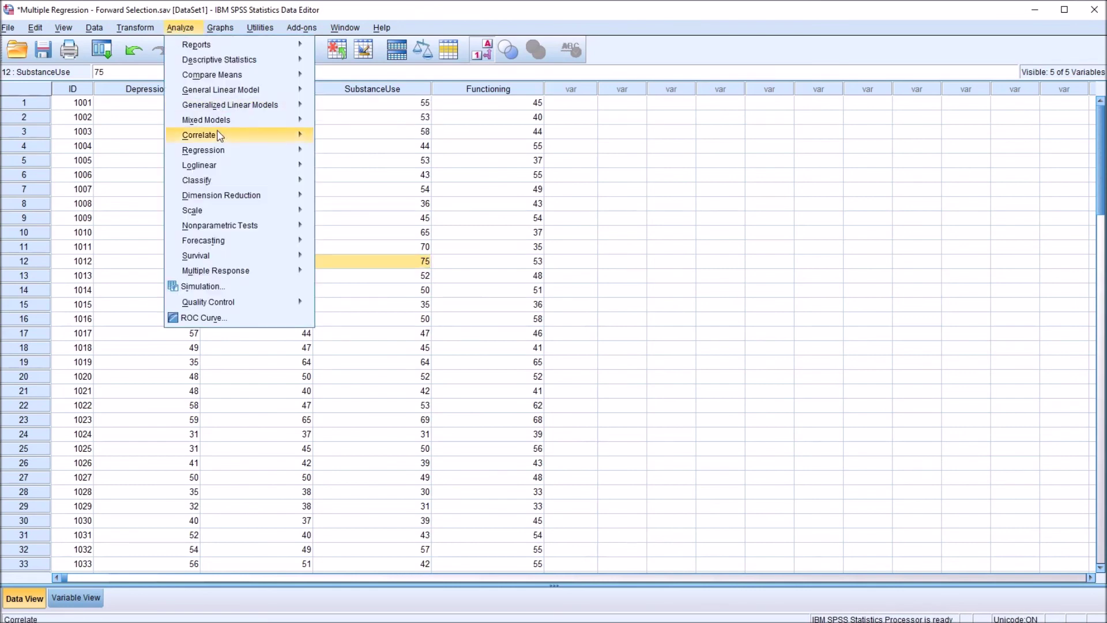
{"action": "mouse_move", "coordinate": [226, 134]}
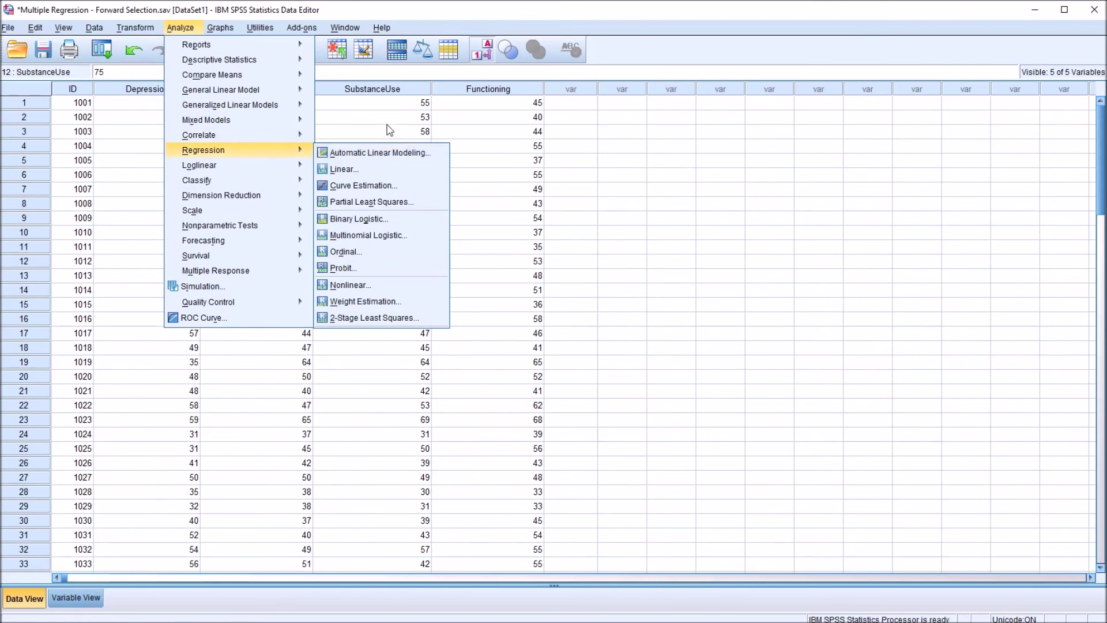
{"action": "mouse_move", "coordinate": [219, 154]}
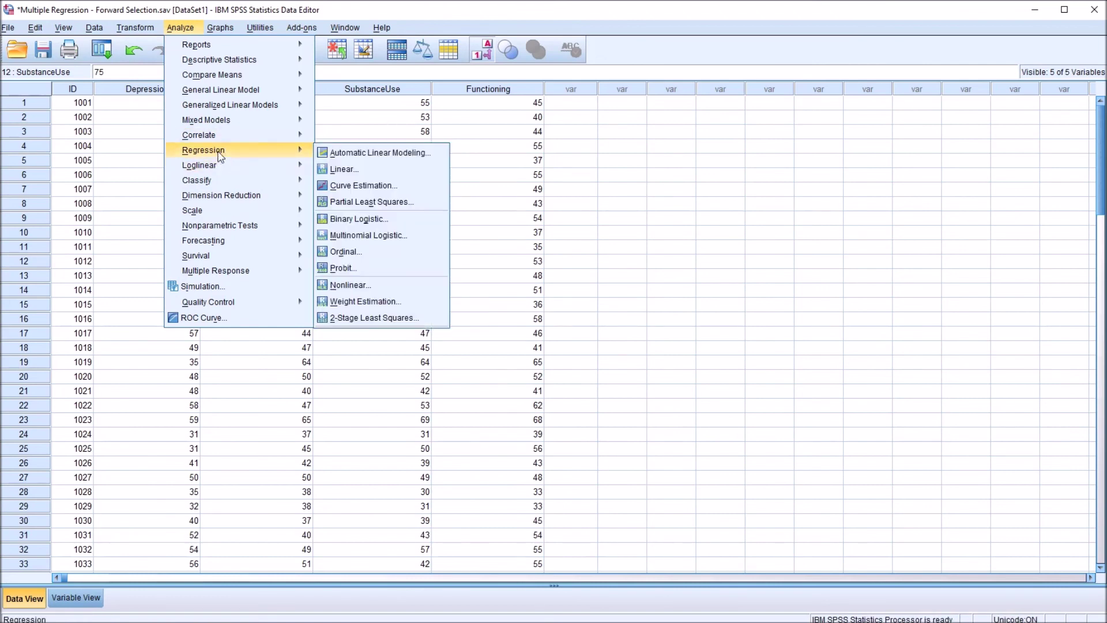
{"action": "left_click", "coordinate": [344, 169]}
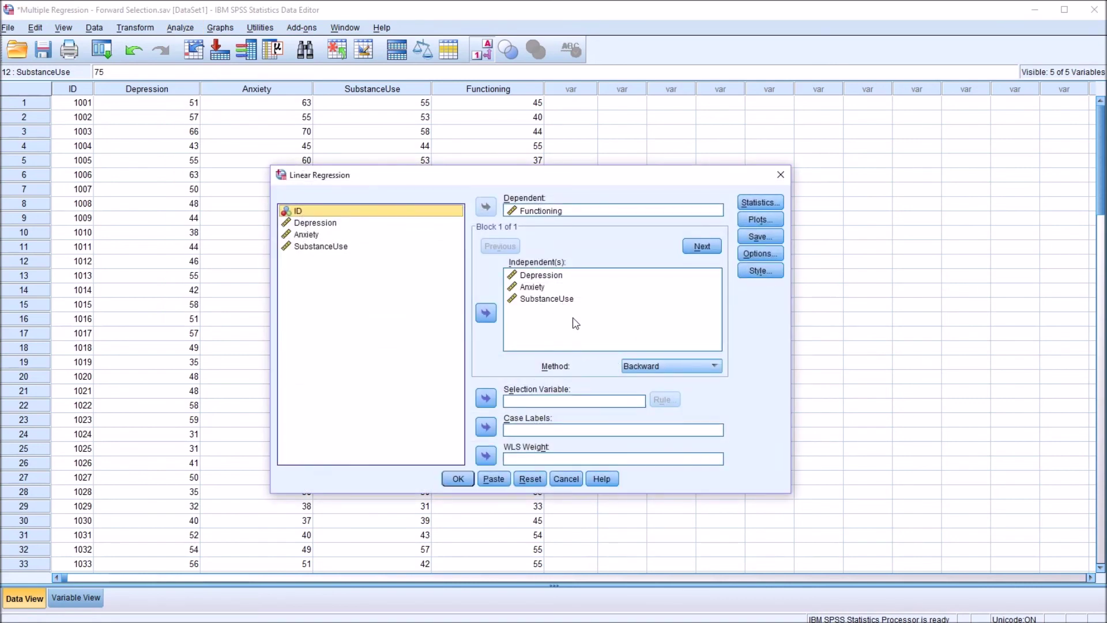
{"action": "left_click", "coordinate": [456, 479]}
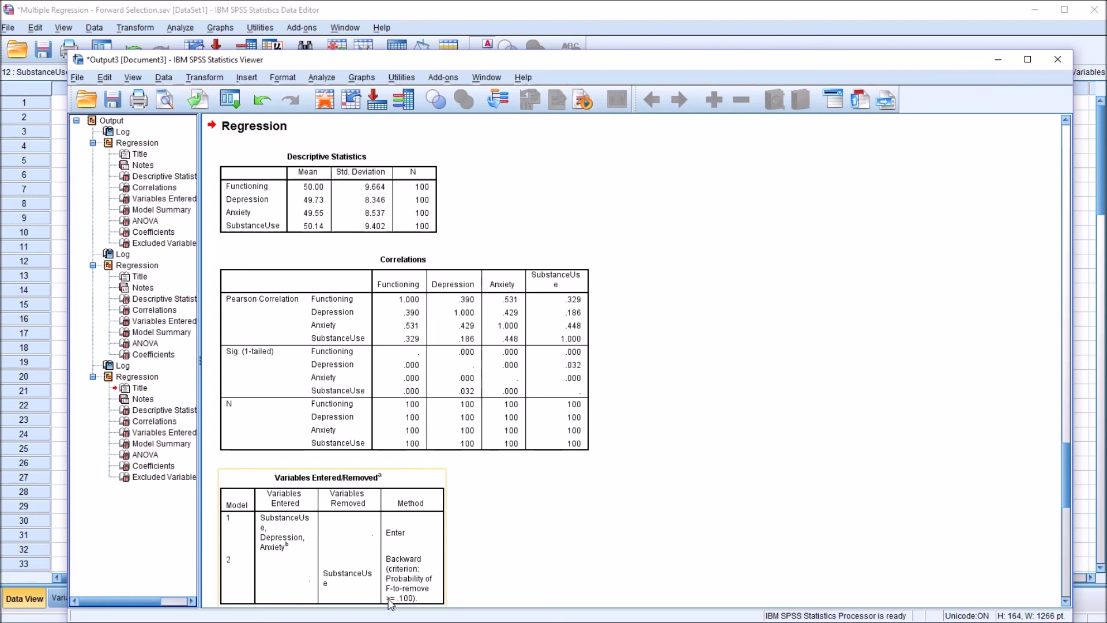
Step: Examine the variables removed, model summary, ANOVA and coefficients of both models in the latest backward regression output
{"action": "left_click_drag", "start_coordinate": [1066, 486], "coordinate": [1059, 557]}
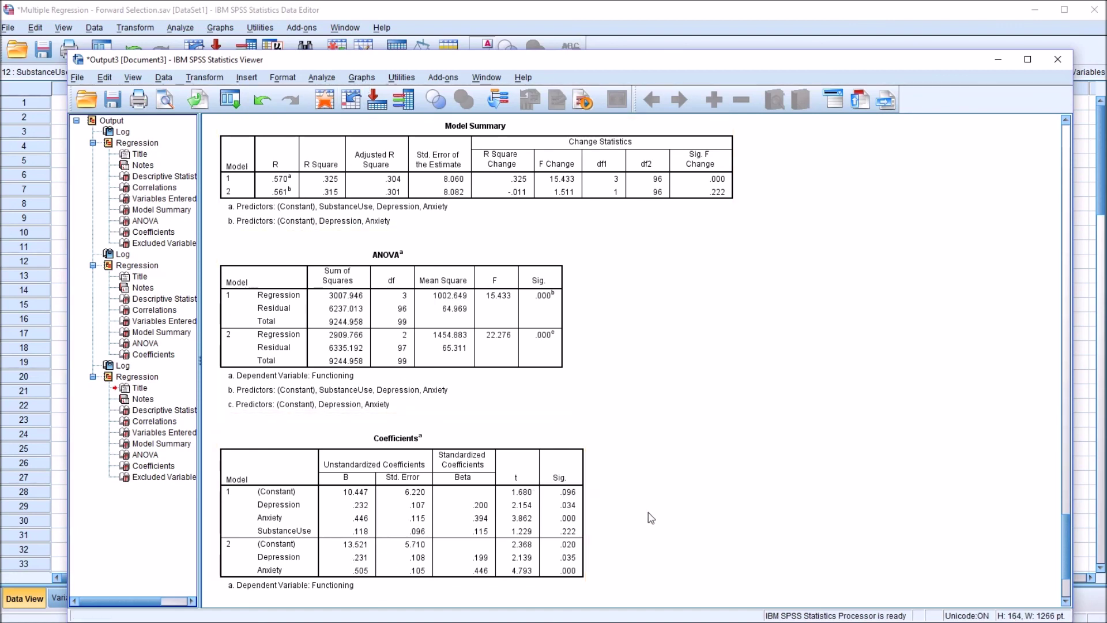
{"action": "left_click", "coordinate": [564, 571]}
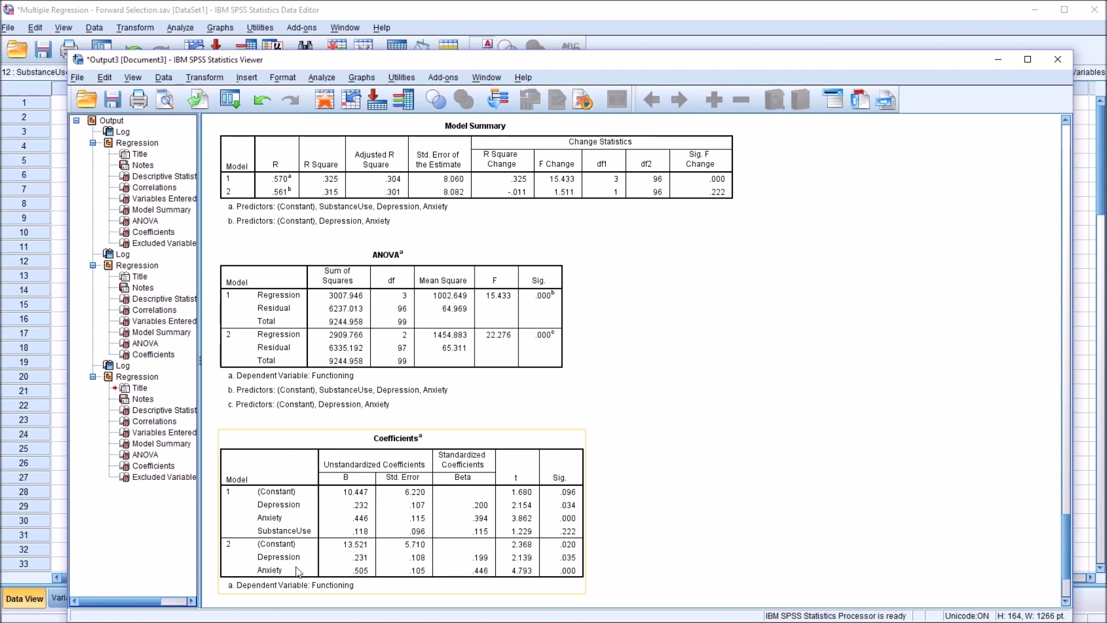
{"action": "left_click", "coordinate": [669, 572]}
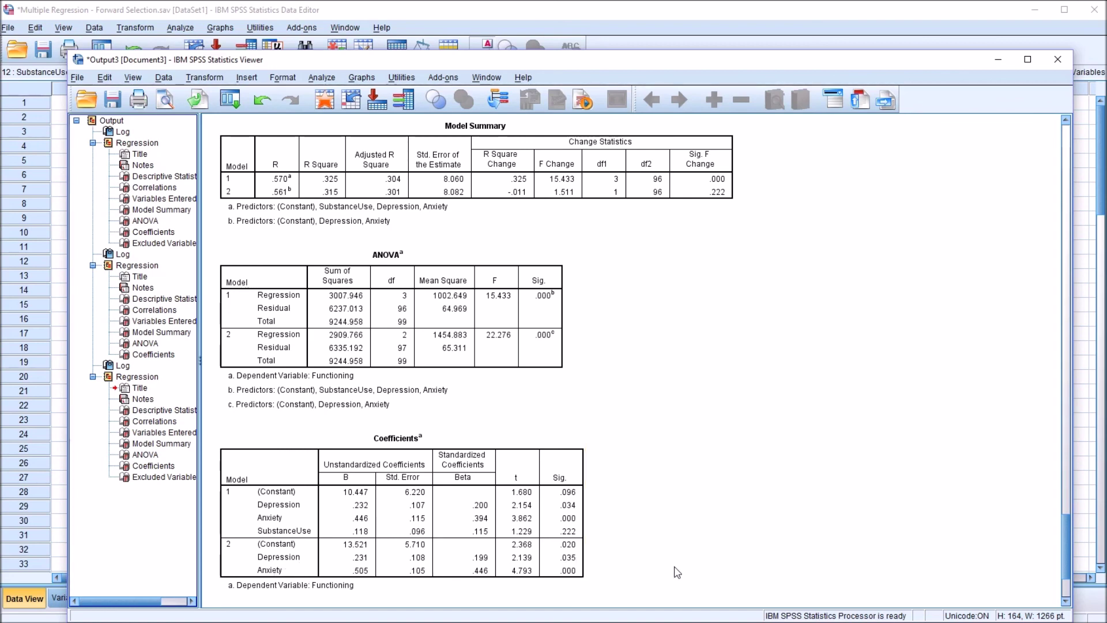